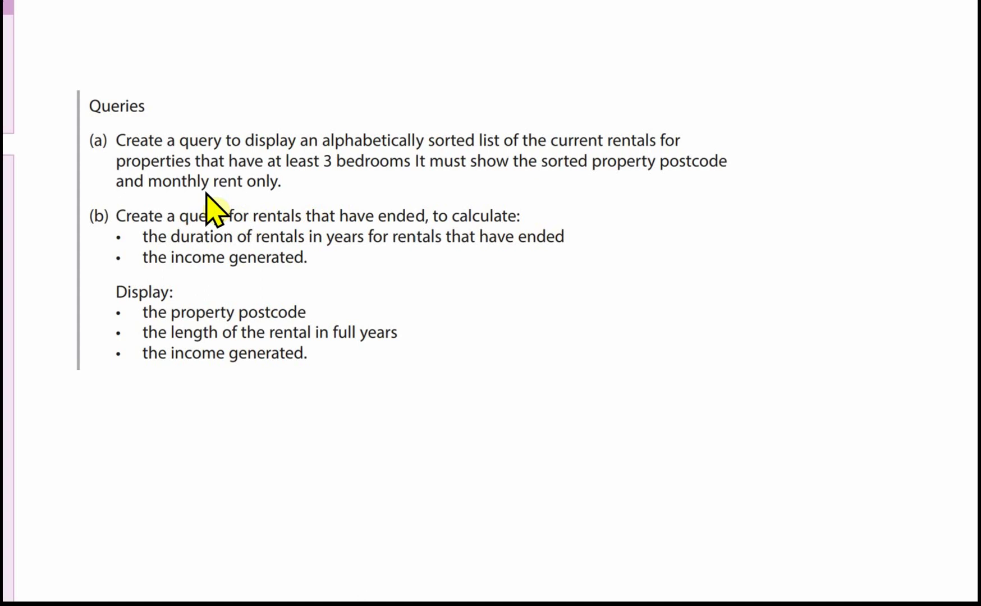
- Switch from the query brief to the Access rental database window
{"action": "key", "text": "alt+Tab"}
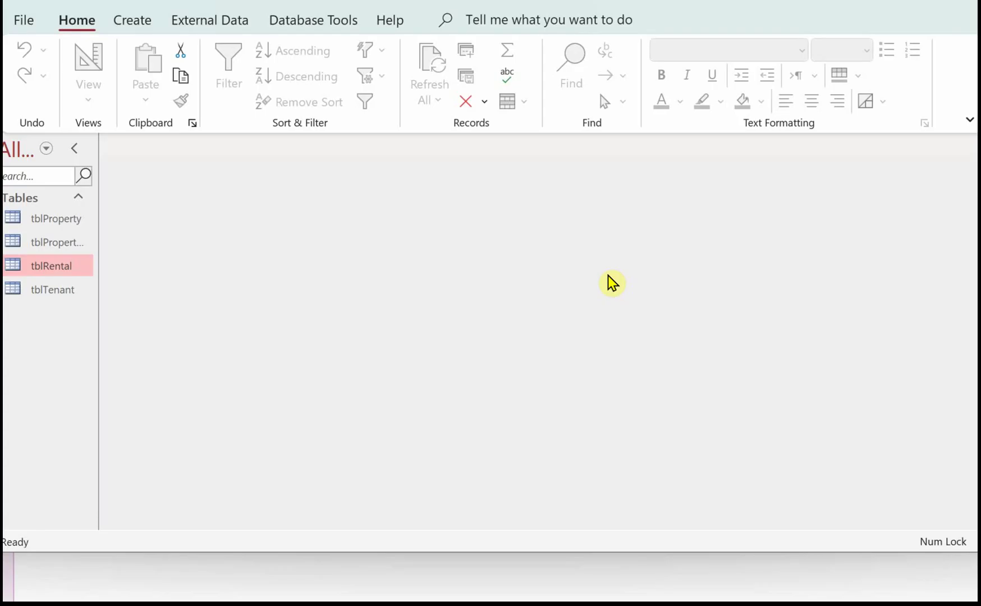
- Start a query design with tblProperty and tblRental, enlarging tblRental's list to show MonthlyRent
{"action": "left_click", "coordinate": [135, 23]}
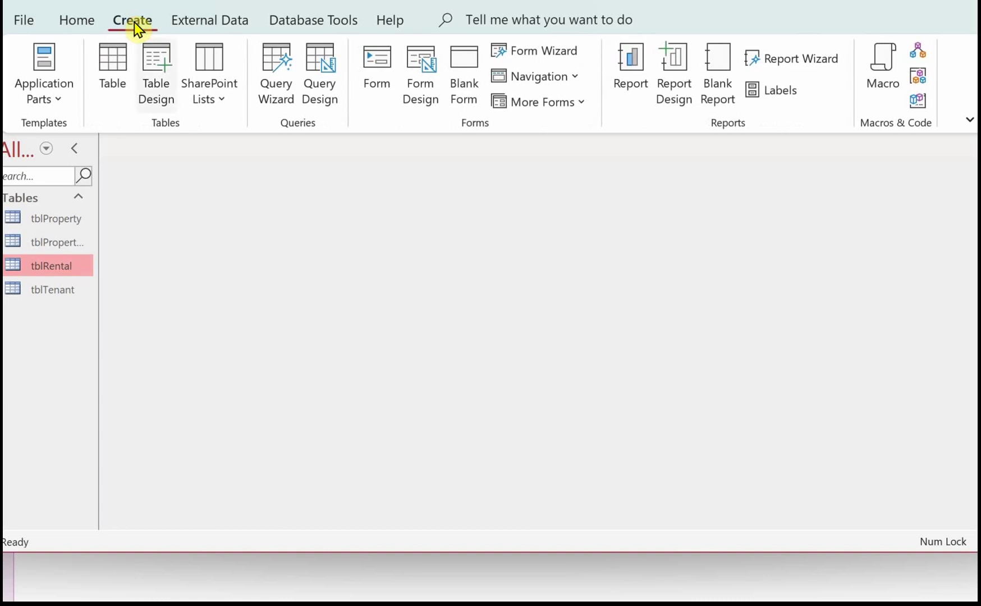
{"action": "left_click", "coordinate": [321, 82]}
{"action": "left_click", "coordinate": [74, 148]}
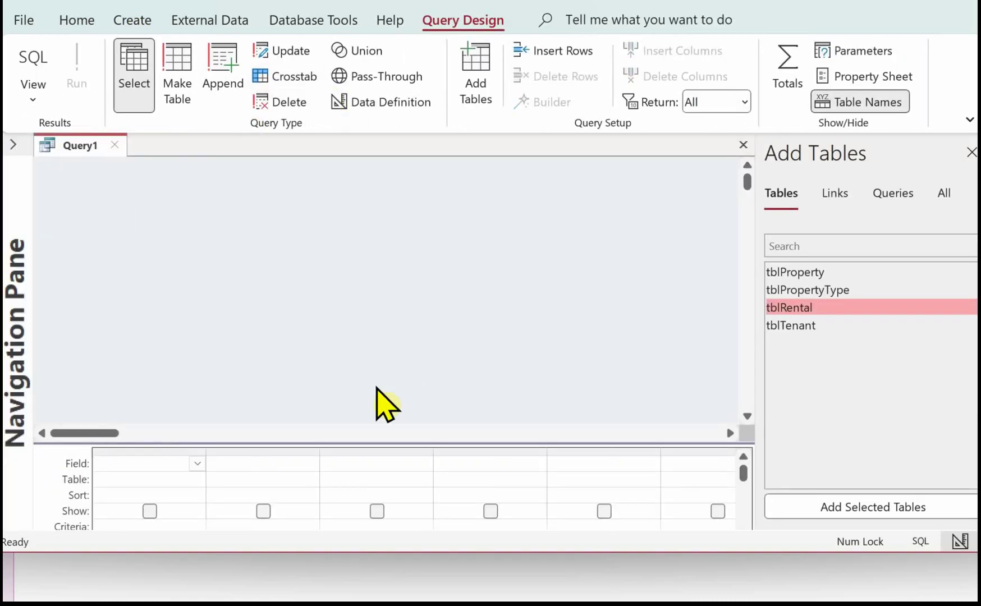
{"action": "left_click_drag", "start_coordinate": [346, 447], "coordinate": [345, 354]}
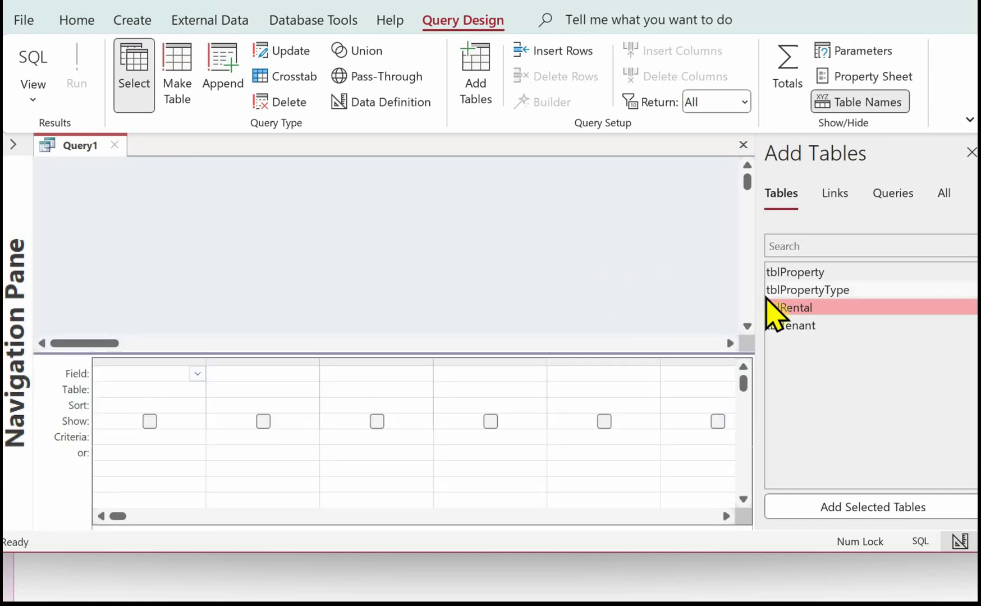
{"action": "double_click", "coordinate": [792, 273]}
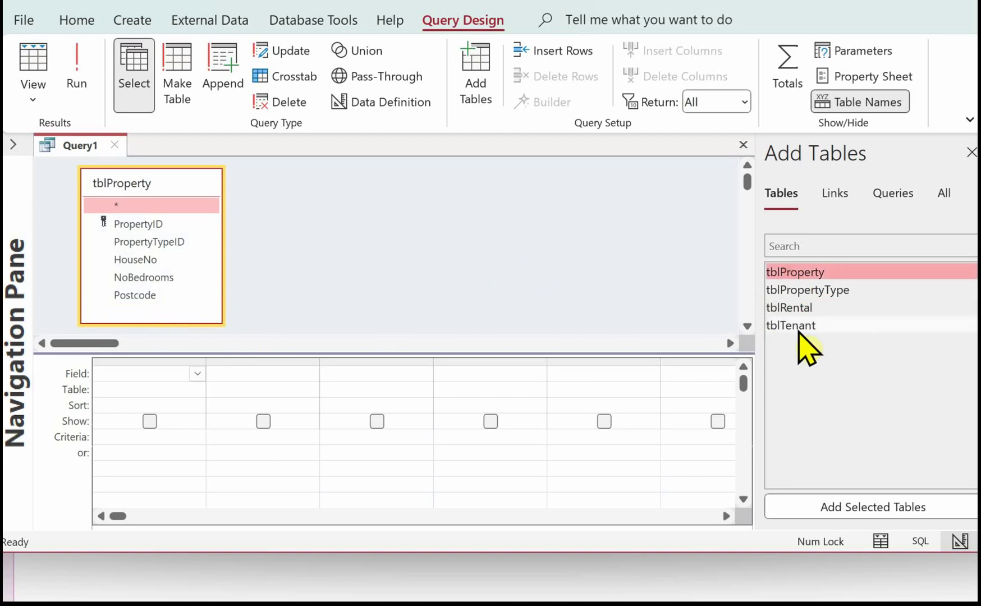
{"action": "double_click", "coordinate": [792, 308]}
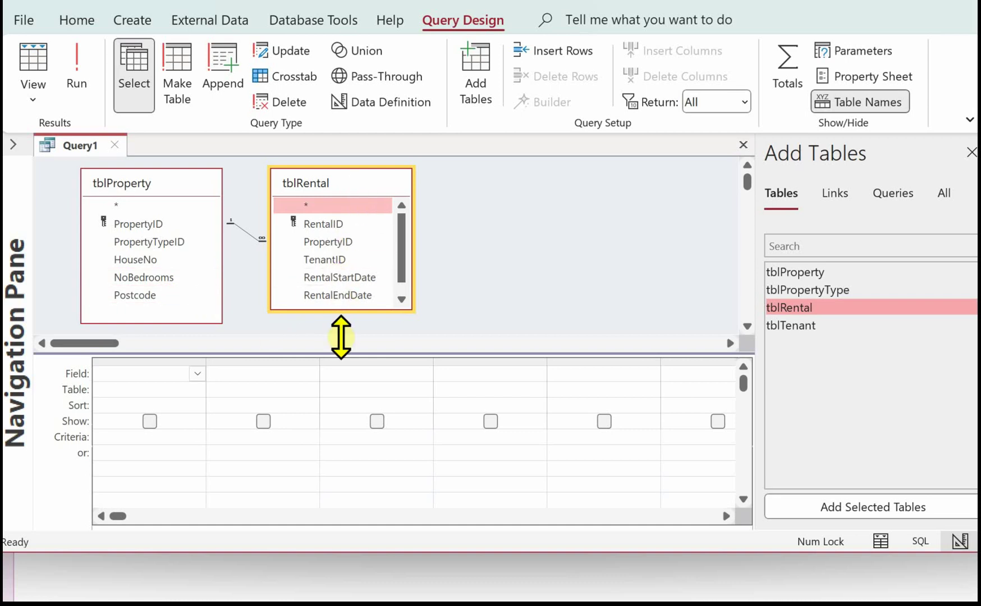
{"action": "left_click_drag", "start_coordinate": [333, 311], "coordinate": [333, 327]}
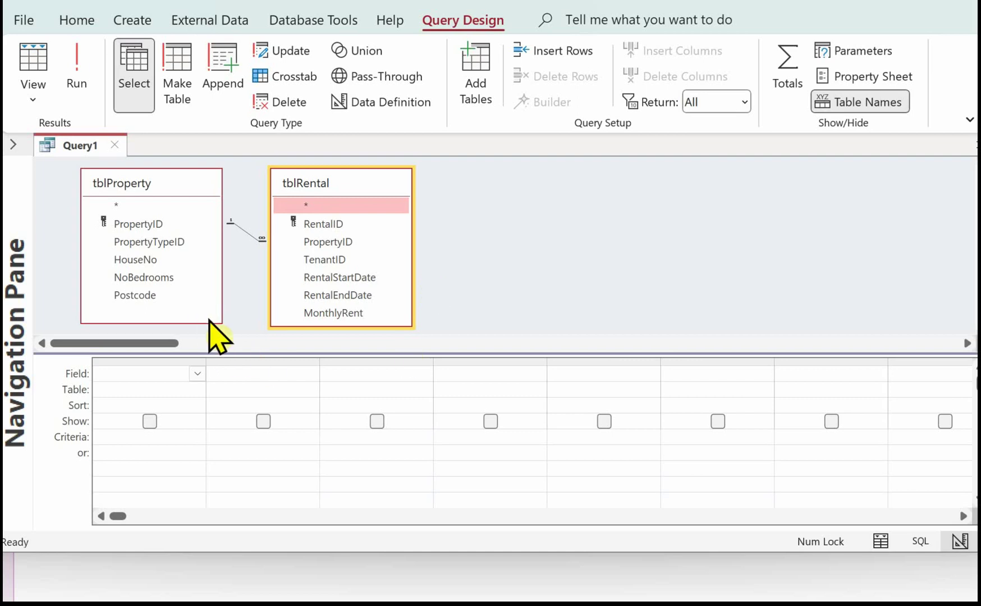
- Add Postcode as the first column, sorted ascending
{"action": "double_click", "coordinate": [140, 294]}
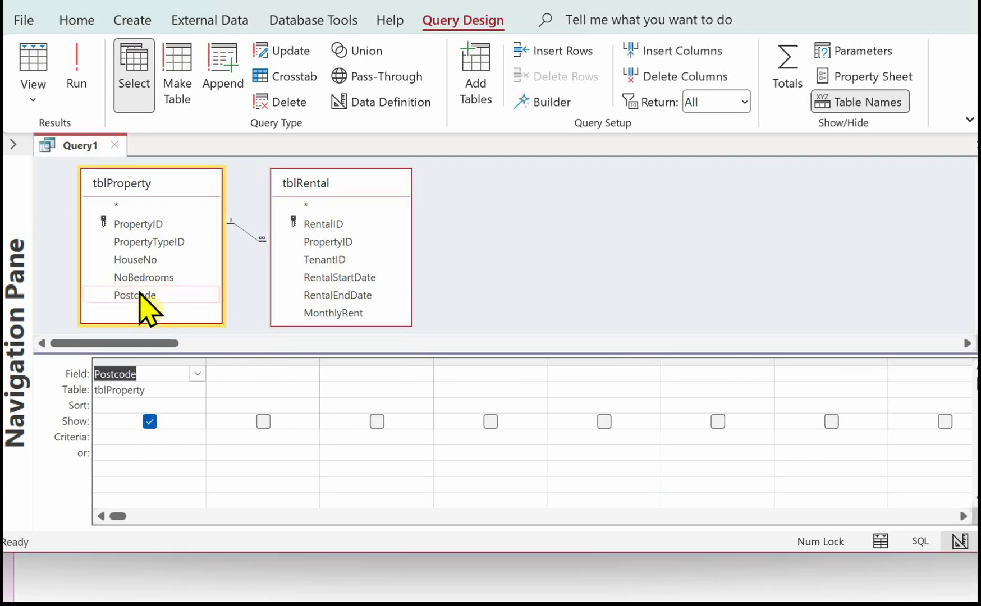
{"action": "left_click", "coordinate": [120, 406]}
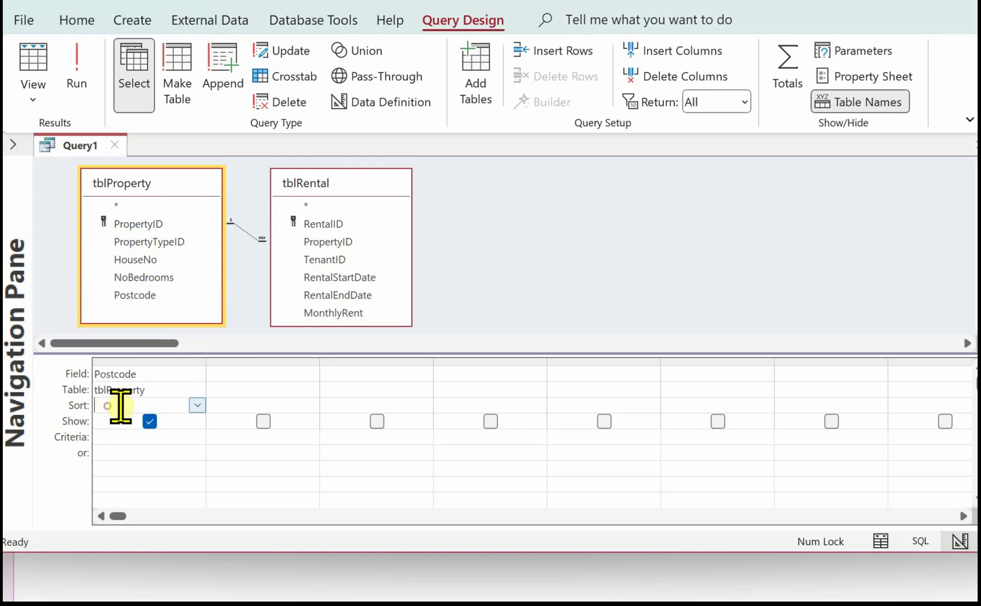
{"action": "left_click", "coordinate": [197, 405]}
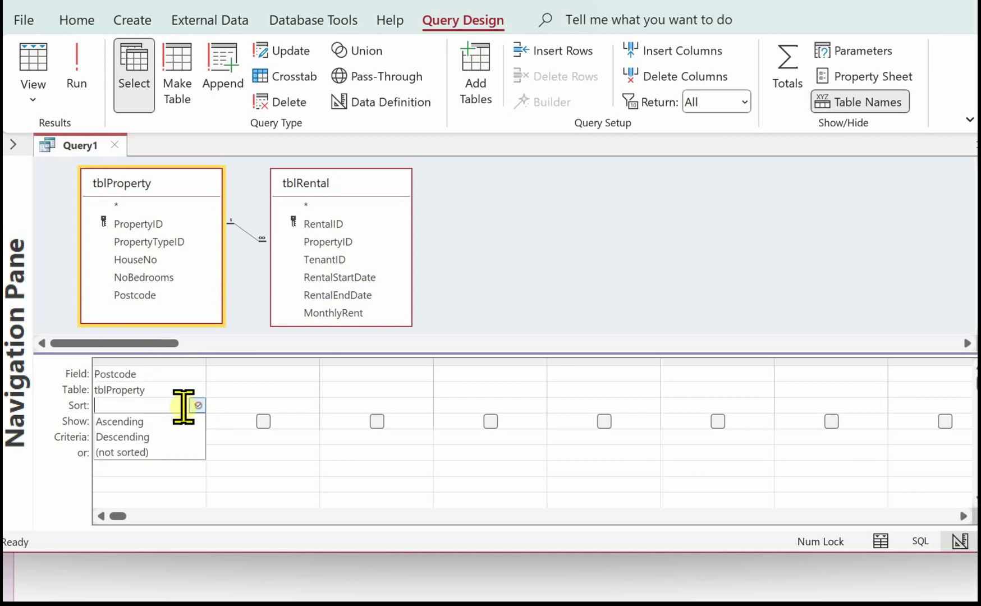
{"action": "left_click", "coordinate": [137, 422]}
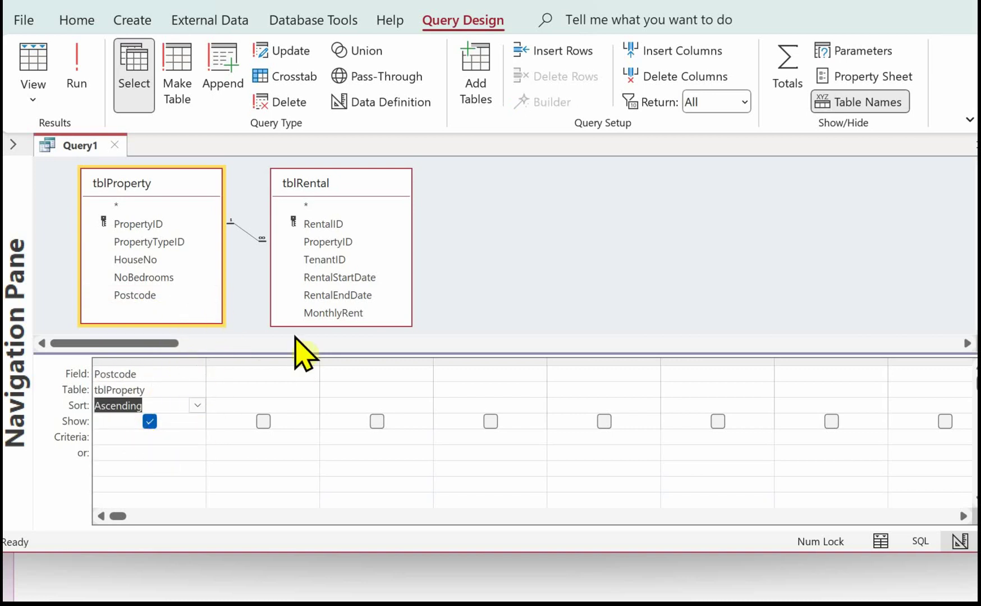
- Add MonthlyRent, NoBedrooms and RentalEndDate, with a >2 criterion on NoBedrooms
{"action": "double_click", "coordinate": [331, 315]}
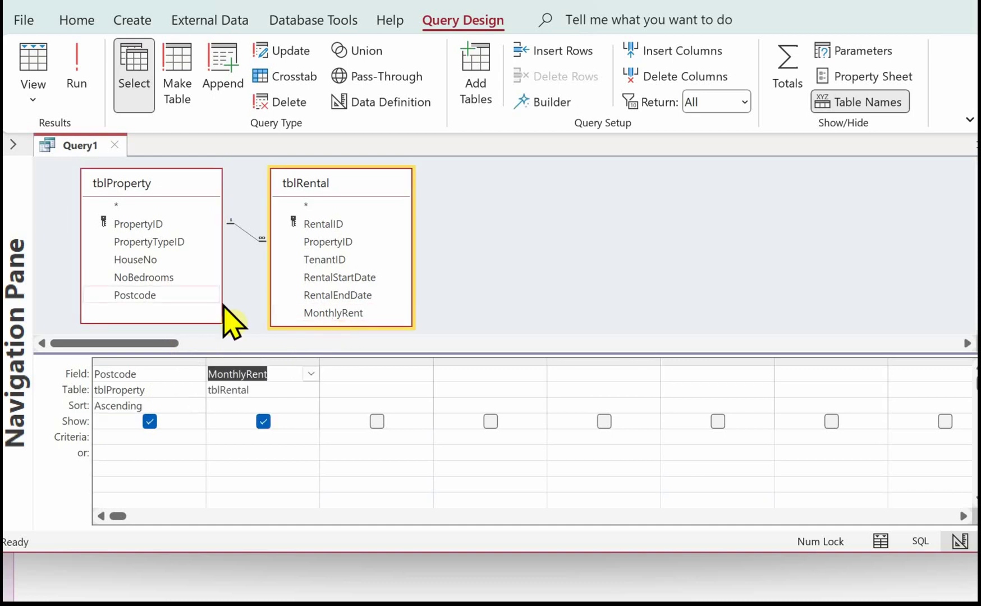
{"action": "double_click", "coordinate": [143, 277]}
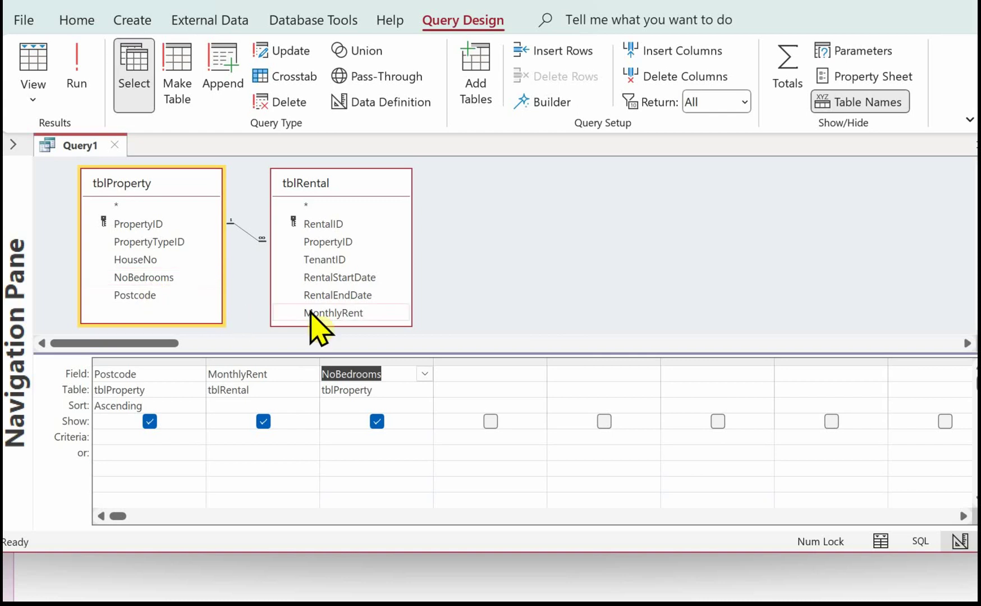
{"action": "double_click", "coordinate": [338, 293]}
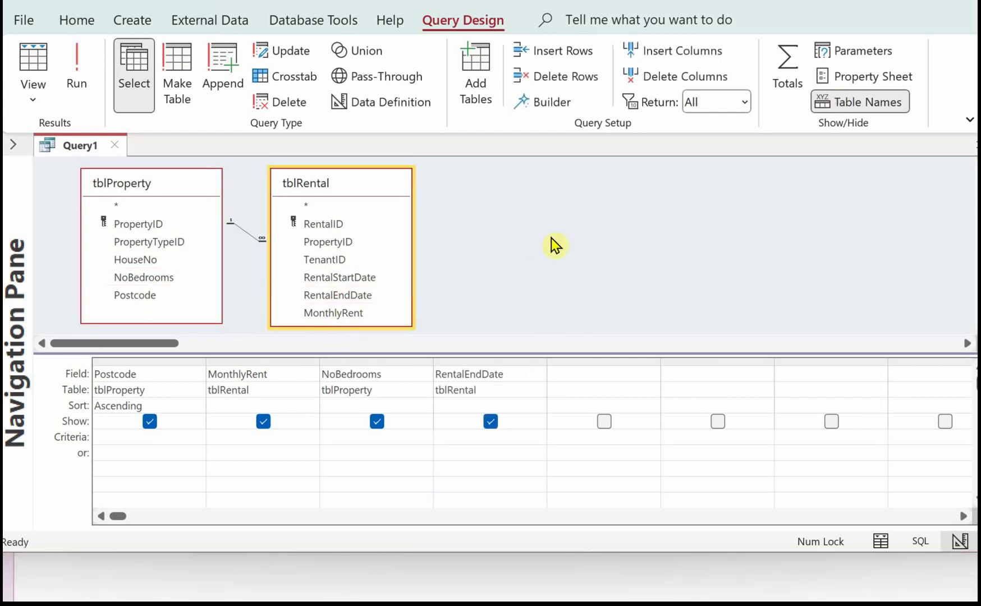
{"action": "left_click", "coordinate": [346, 434]}
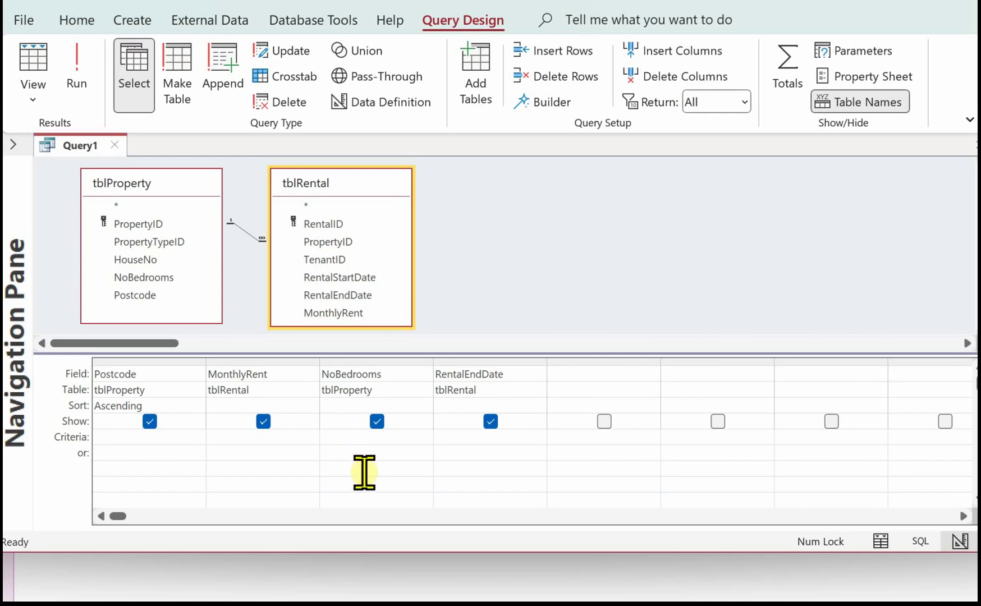
{"action": "type", "text": ">2"}
- Give RentalEndDate an 'is null' criterion and run the query, returning BV2 8ZV and BV3 8CV
{"action": "left_click", "coordinate": [478, 438]}
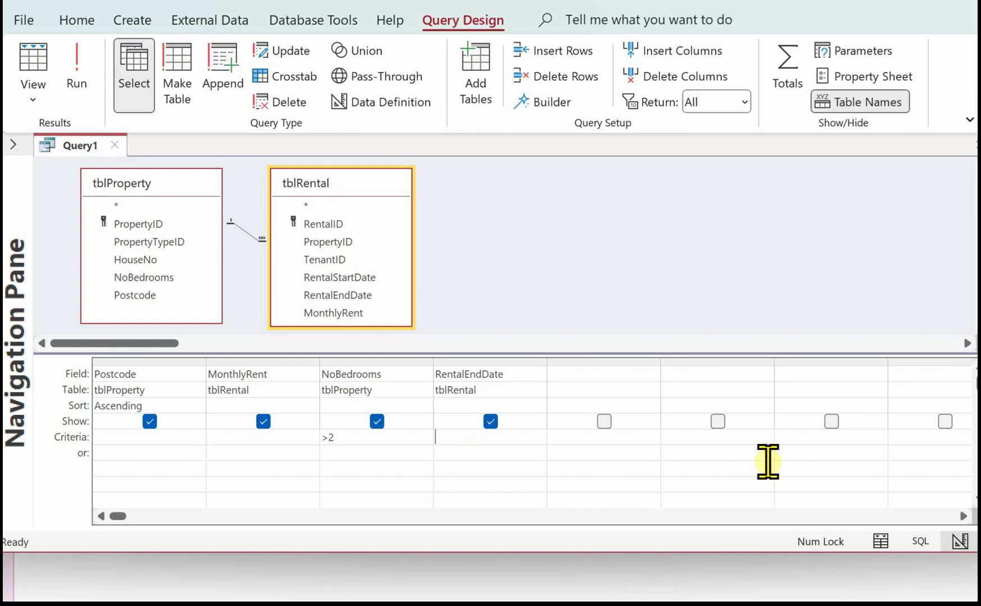
{"action": "type", "text": "is null"}
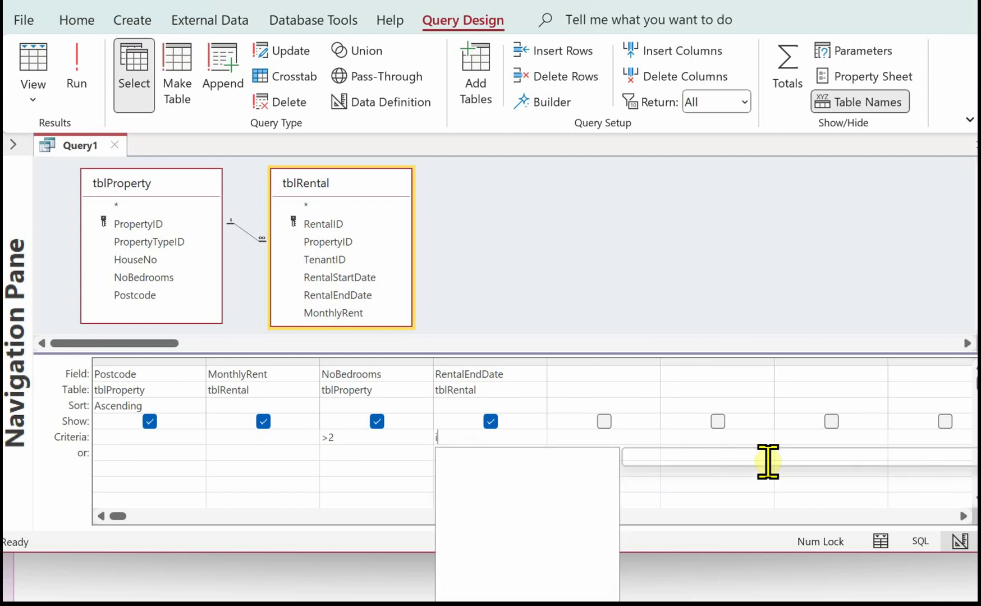
{"action": "left_click", "coordinate": [613, 298]}
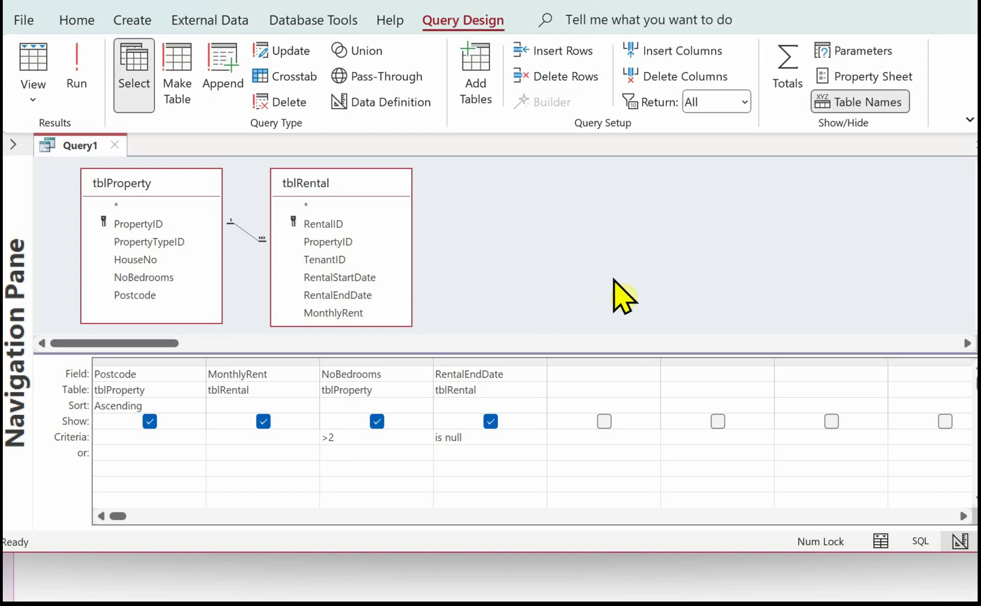
{"action": "left_click", "coordinate": [76, 67]}
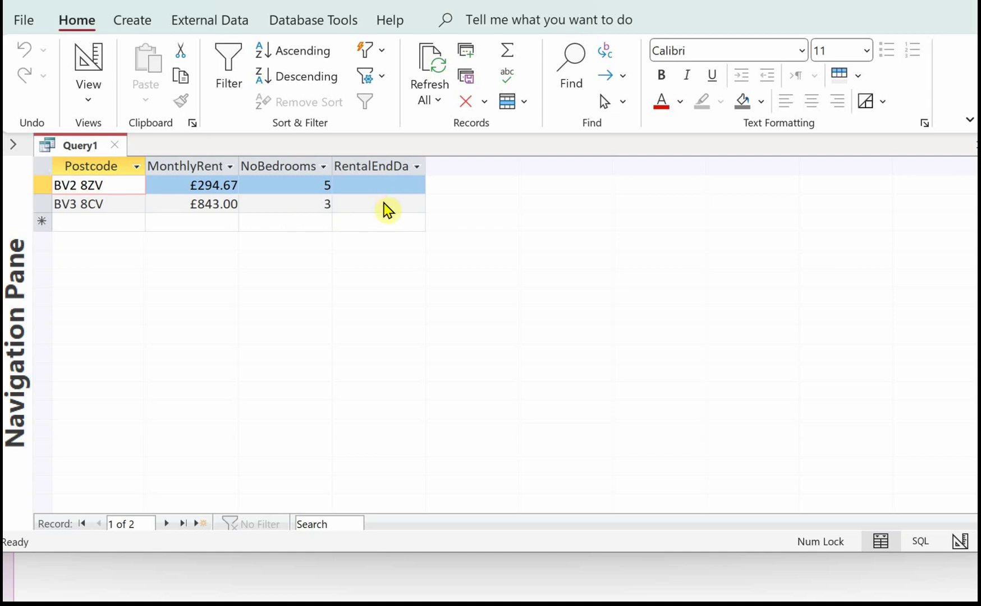
- Hide NoBedrooms and RentalEndDate from the results and rerun the query
{"action": "left_click", "coordinate": [82, 59]}
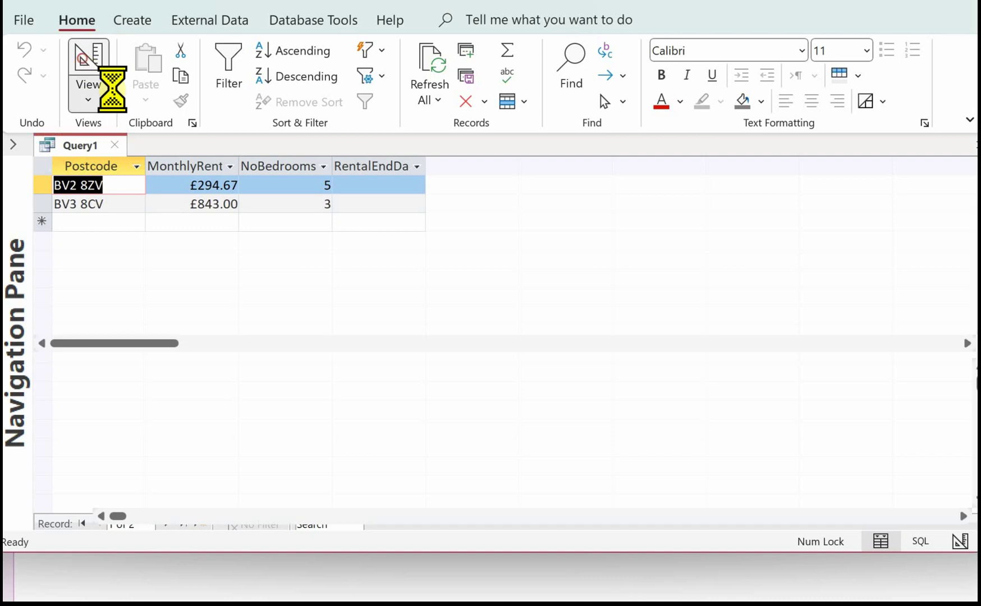
{"action": "left_click", "coordinate": [378, 422]}
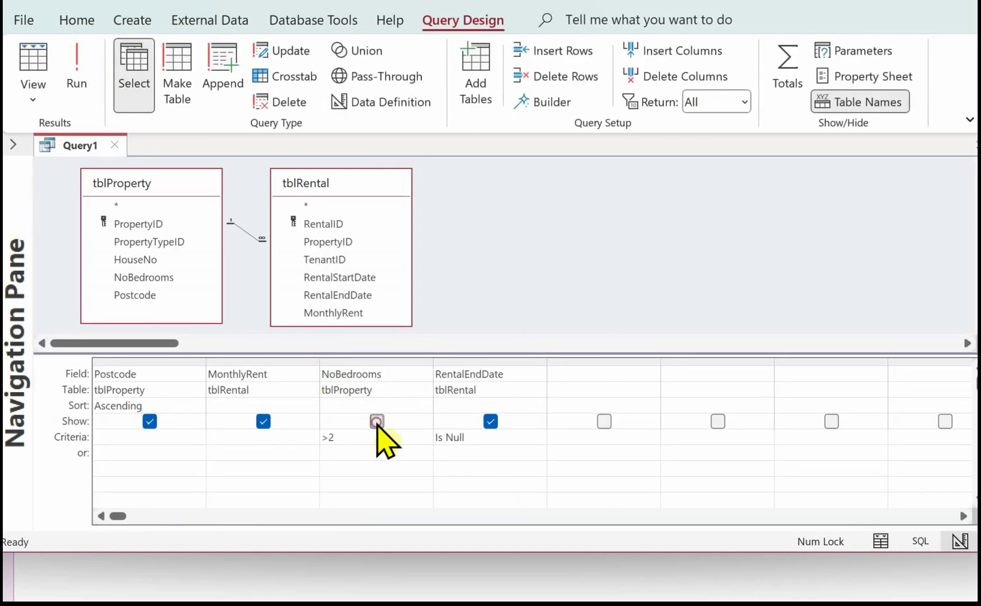
{"action": "left_click", "coordinate": [491, 421]}
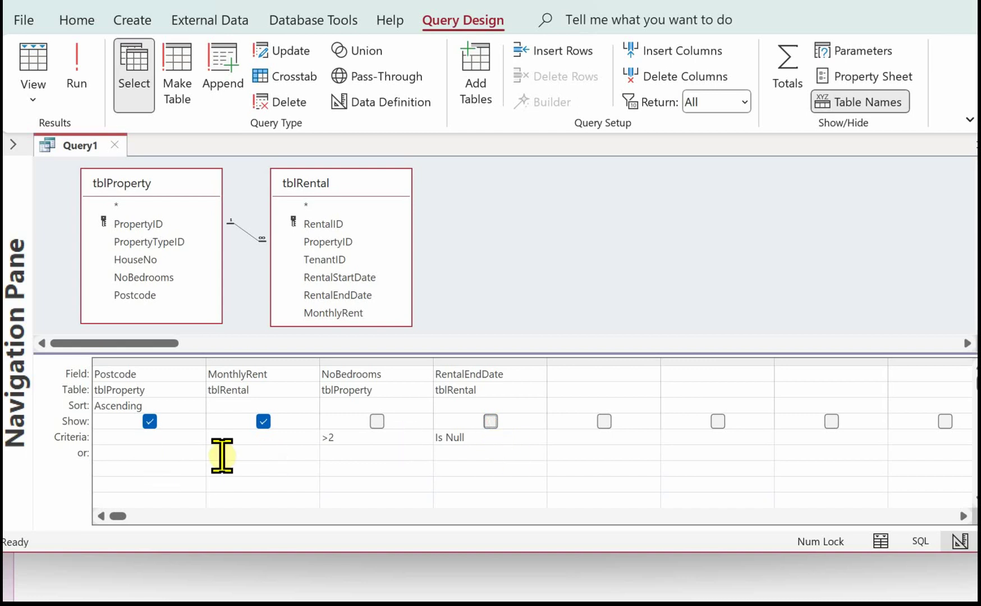
{"action": "left_click", "coordinate": [35, 56]}
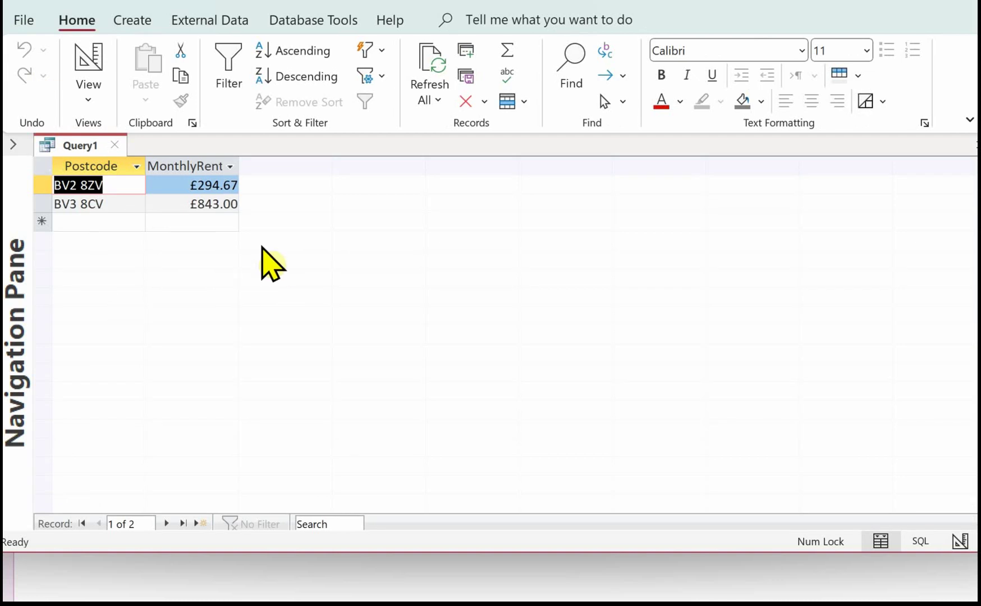
- Save the query as qrySortPostcode
{"action": "right_click", "coordinate": [92, 146]}
{"action": "left_click", "coordinate": [139, 157]}
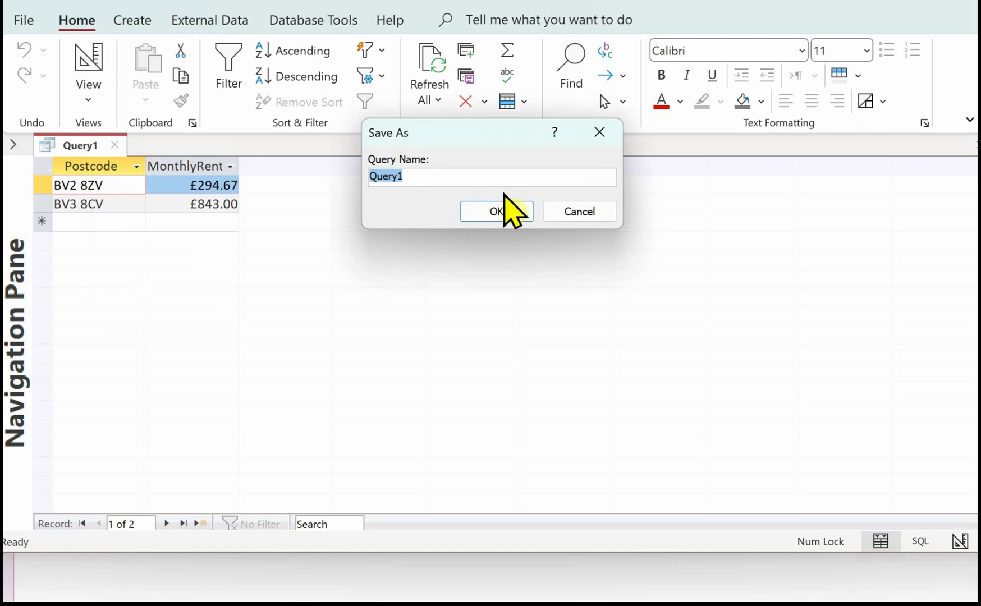
{"action": "key", "text": "BackSpace"}
{"action": "type", "text": "qry"}
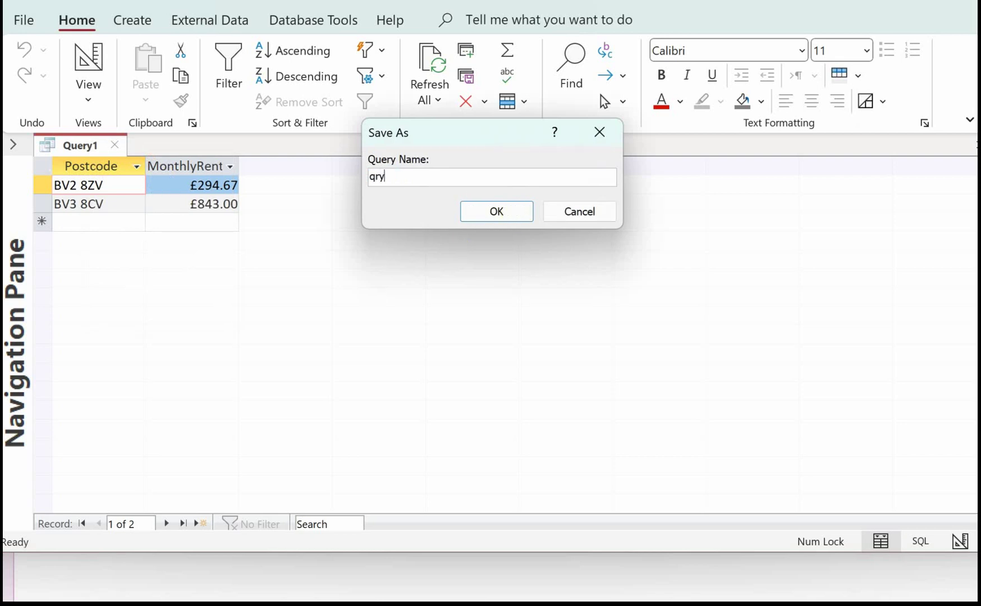
{"action": "type", "text": "SortPostcode"}
{"action": "left_click", "coordinate": [487, 212]}
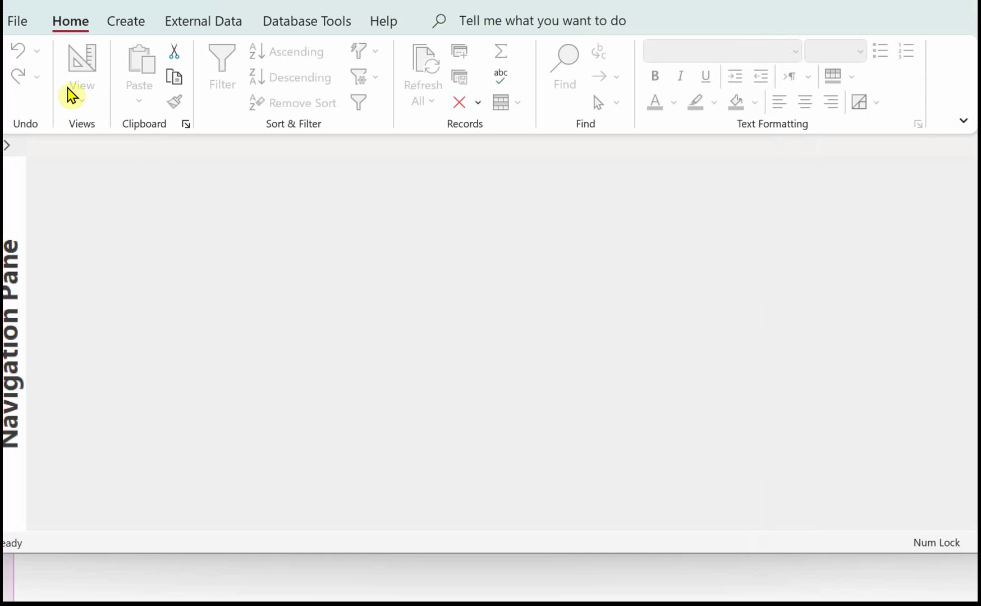
- Start a second query design with tblProperty and tblRental, extending tblRental to show all fields
{"action": "left_click", "coordinate": [129, 25]}
{"action": "left_click", "coordinate": [314, 88]}
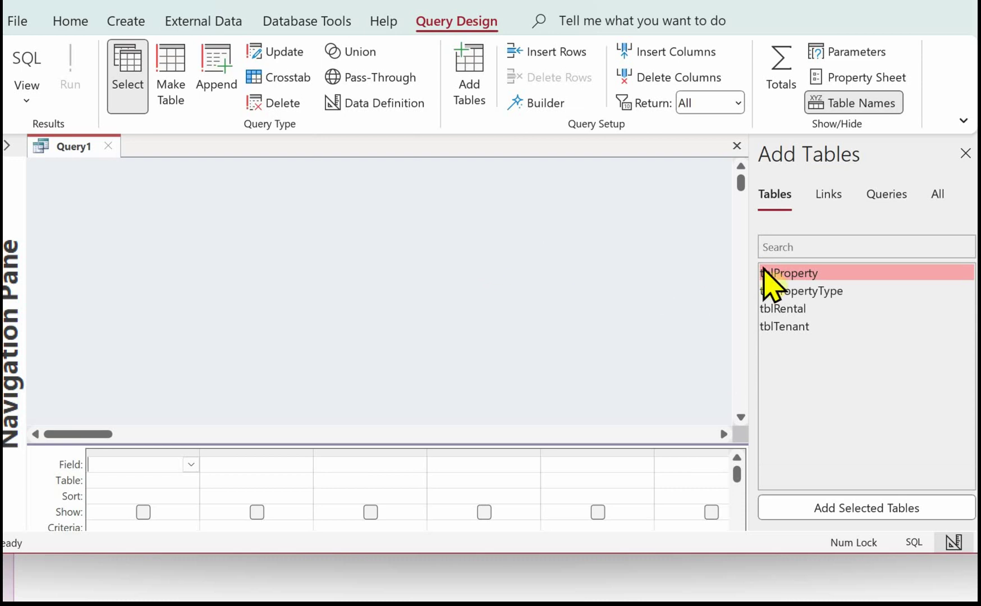
{"action": "double_click", "coordinate": [796, 273]}
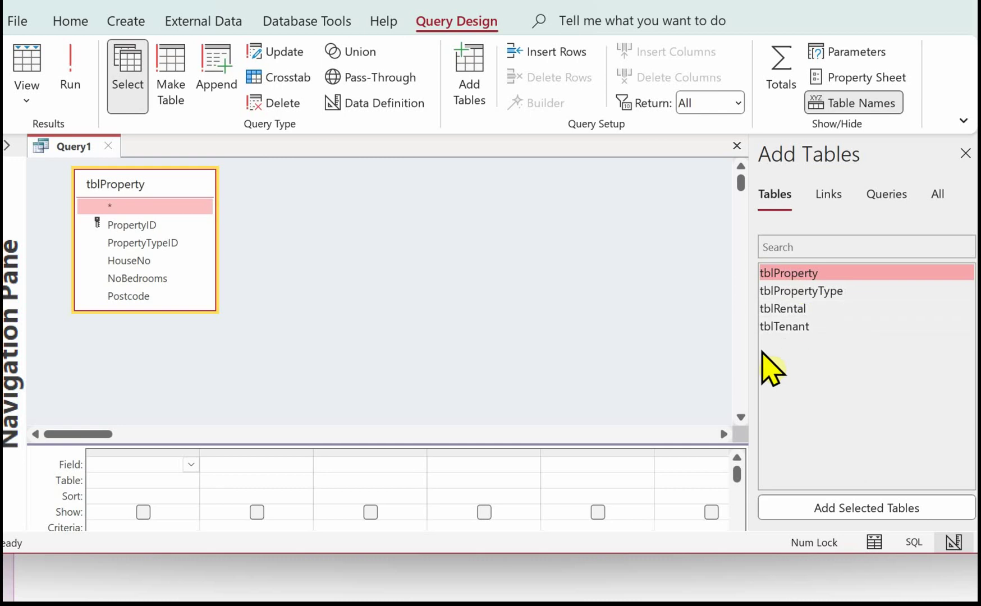
{"action": "double_click", "coordinate": [785, 310]}
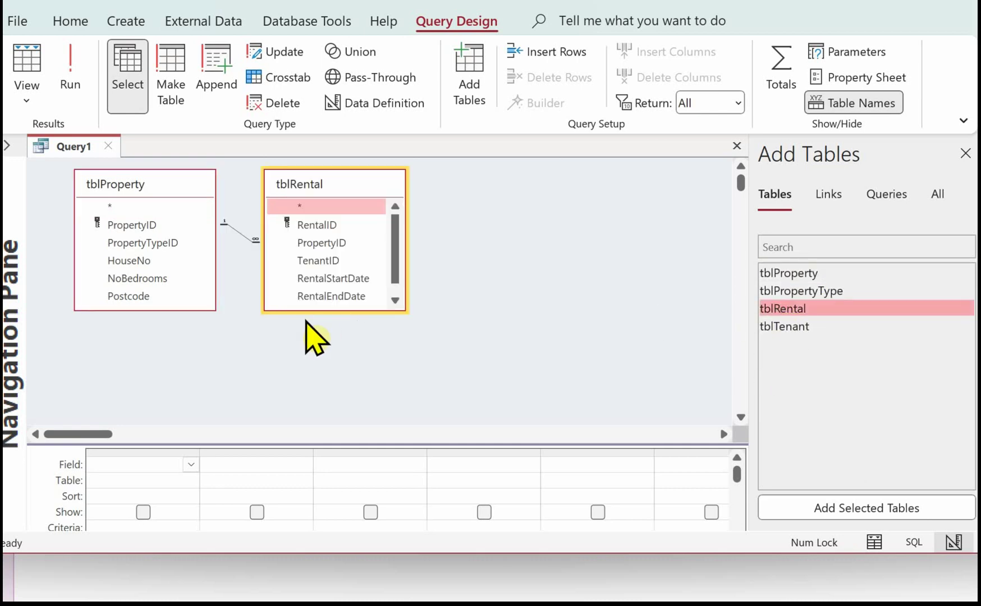
{"action": "left_click_drag", "start_coordinate": [333, 312], "coordinate": [331, 339]}
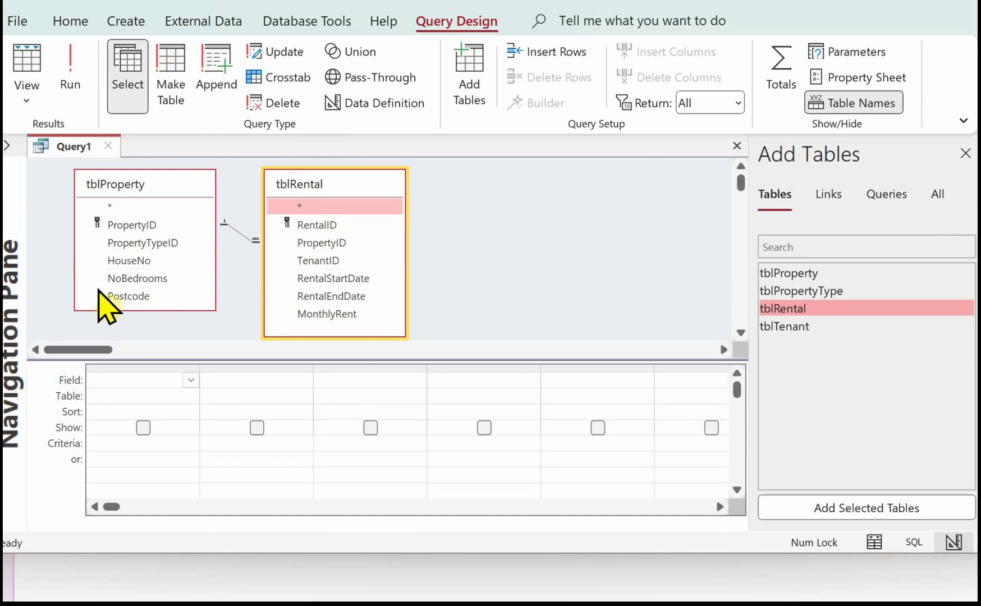
- Add Postcode, RentalStartDate, RentalEndDate and MonthlyRent as the grid's first four columns
{"action": "double_click", "coordinate": [141, 299]}
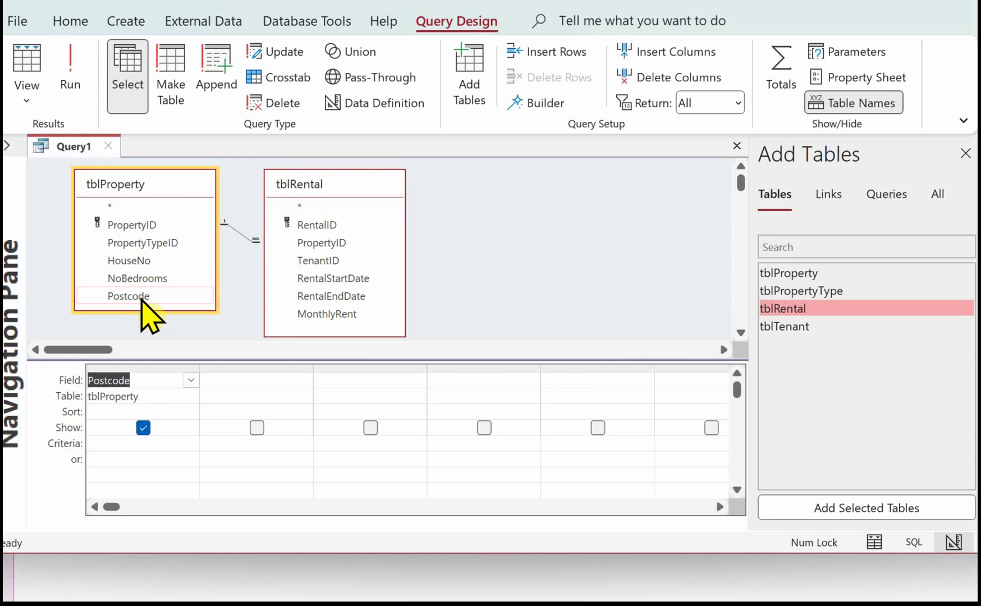
{"action": "double_click", "coordinate": [351, 280]}
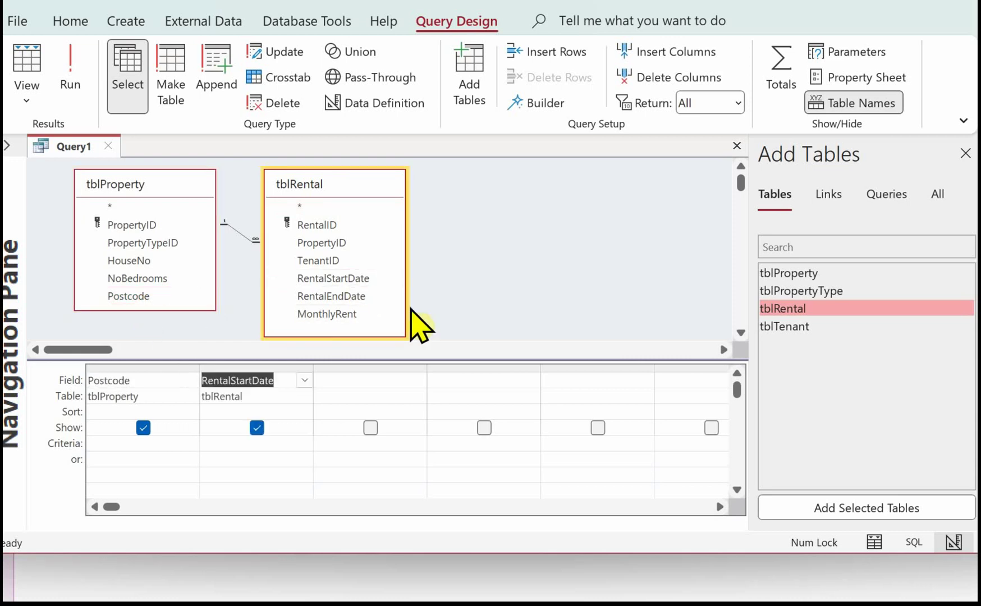
{"action": "double_click", "coordinate": [341, 297]}
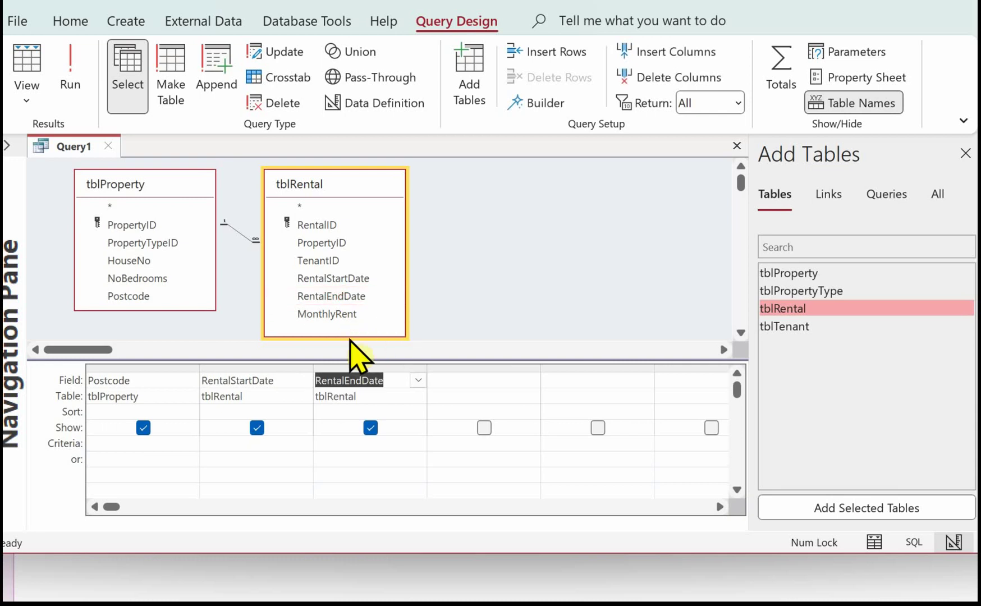
{"action": "double_click", "coordinate": [328, 314]}
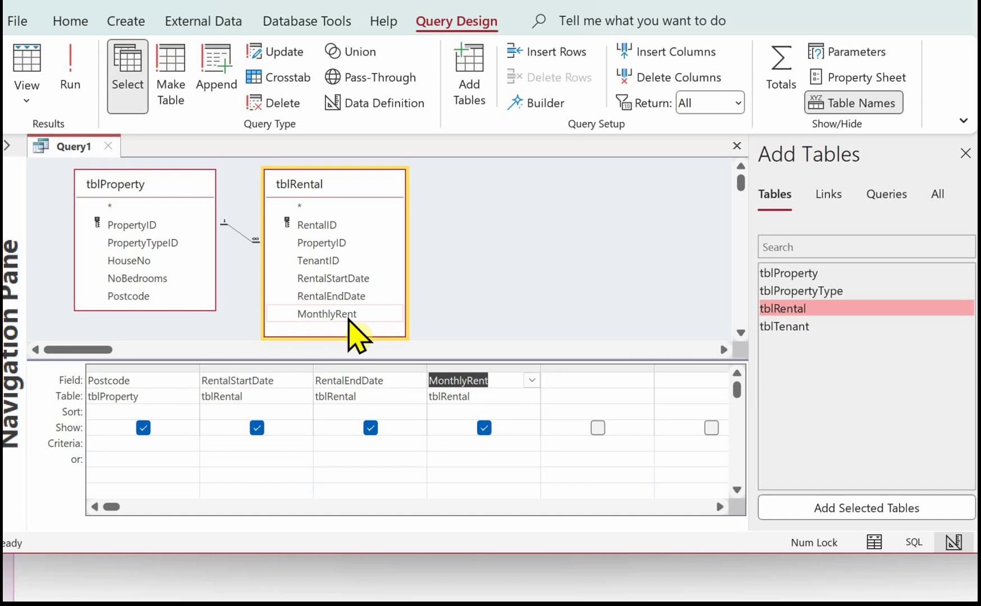
{"action": "left_click", "coordinate": [339, 444]}
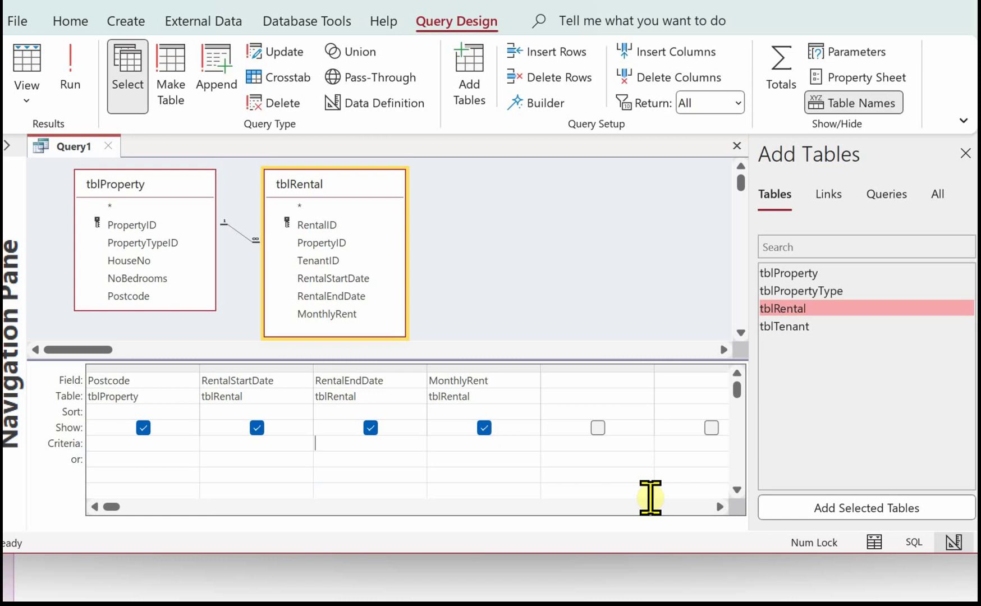
- Give RentalEndDate an Is Not Null criterion and begin a calculated field in column five
{"action": "type", "text": "Is Not Null"}
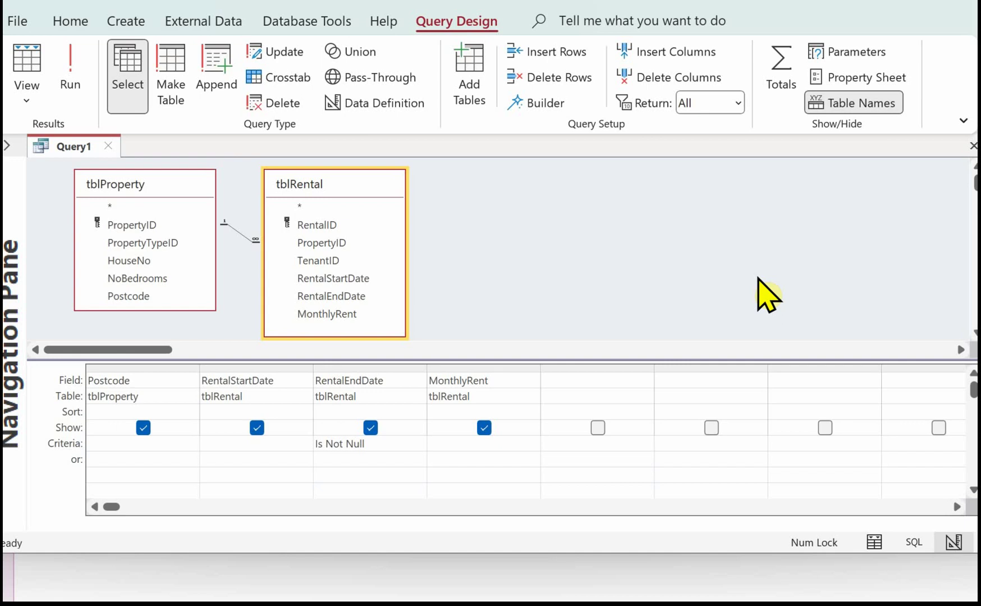
{"action": "left_click", "coordinate": [596, 380]}
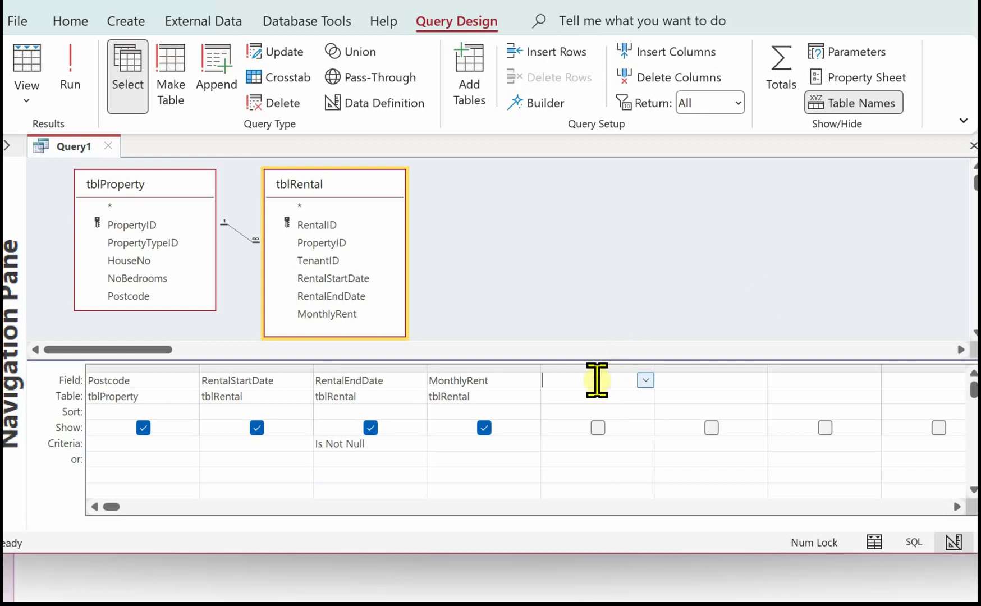
{"action": "right_click", "coordinate": [597, 380]}
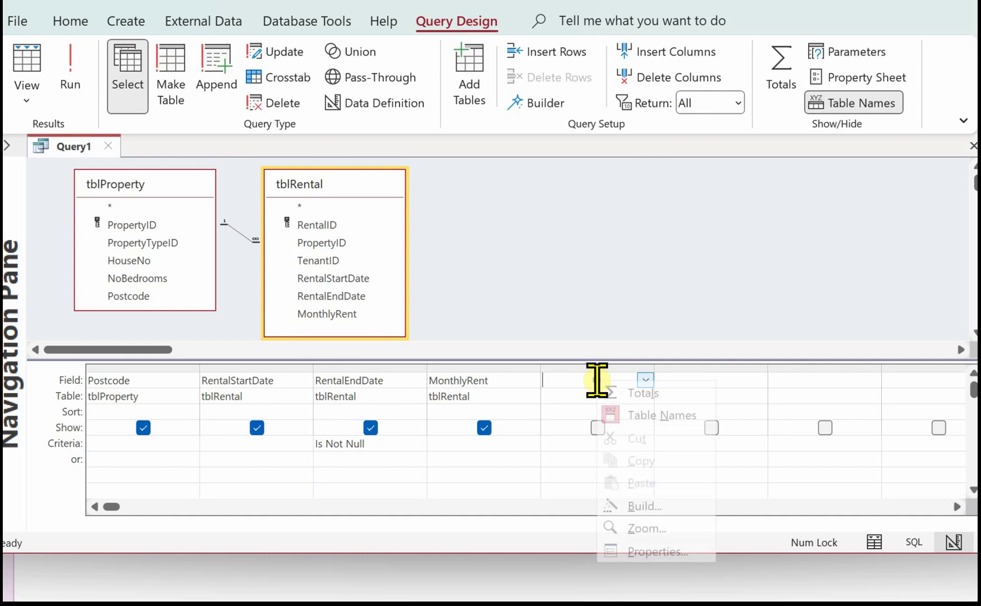
{"action": "left_click", "coordinate": [645, 506]}
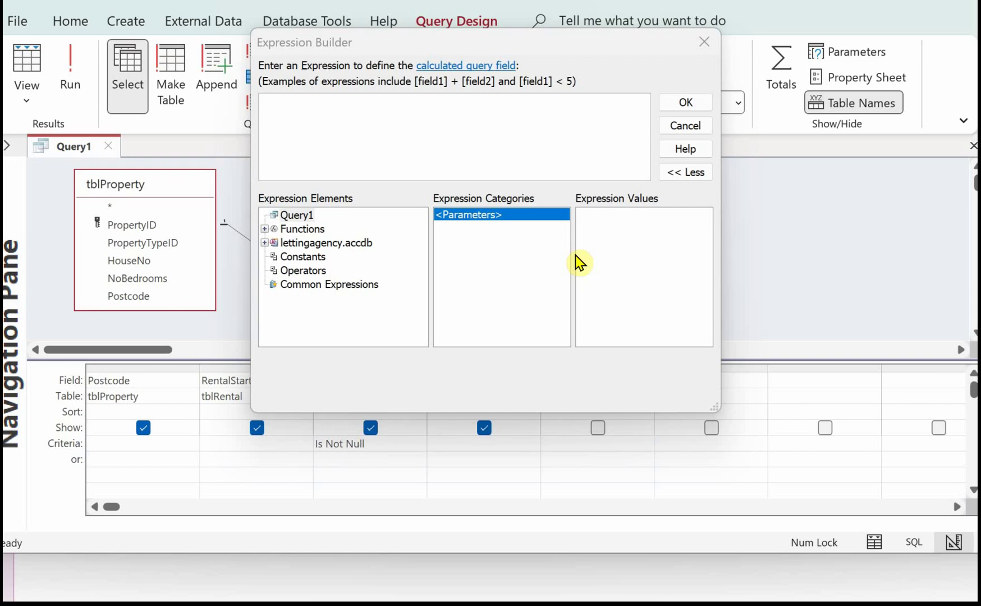
- Enter RentalLength:datediff("m",RentalStartDate,RentalEndDate)/12, correcting the misspelt function name
{"action": "type", "text": "RentalLength"}
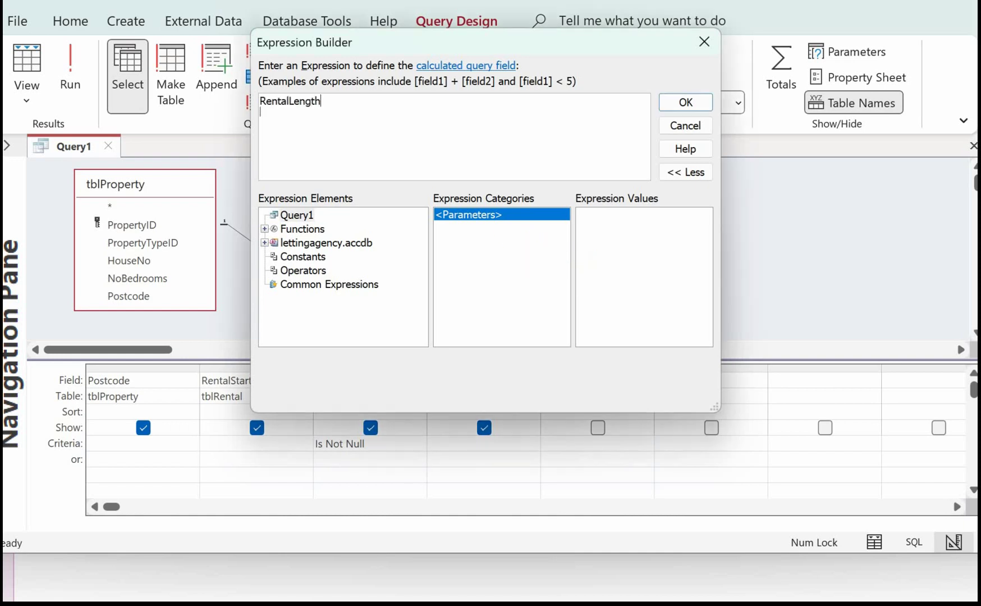
{"action": "type", "text": ":datdiff("}
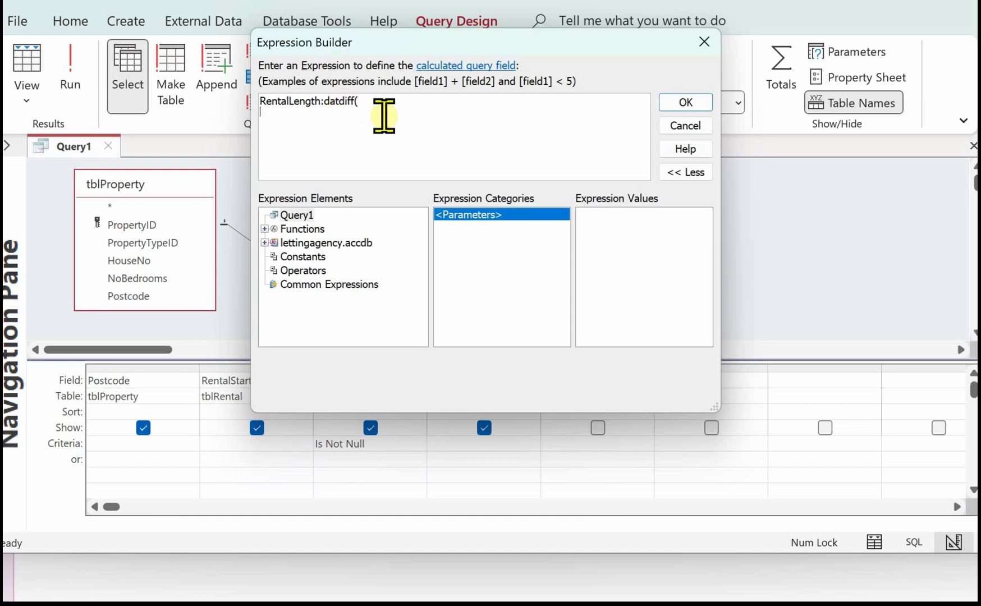
{"action": "key", "text": "Left"}
{"action": "key", "text": "Left"}
{"action": "key", "text": "Left"}
{"action": "key", "text": "Left"}
{"action": "key", "text": "Left"}
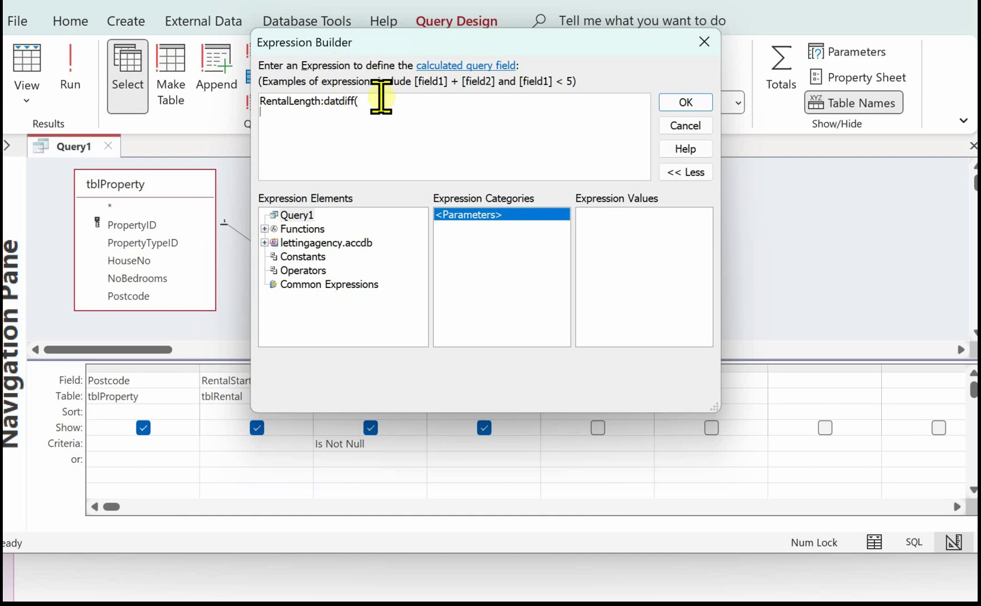
{"action": "type", "text": "ediff("}
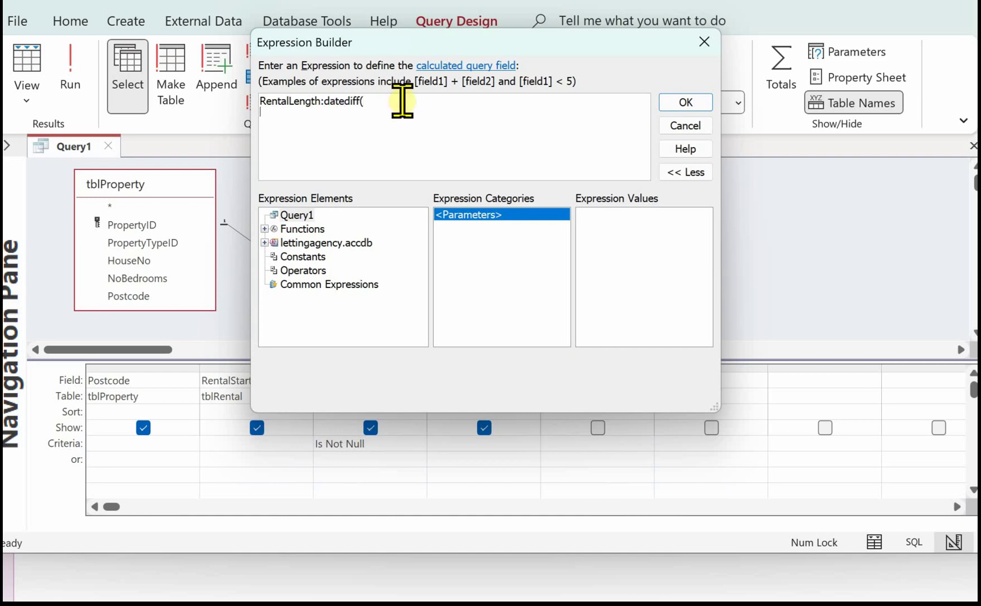
{"action": "type", "text": "\"m\","}
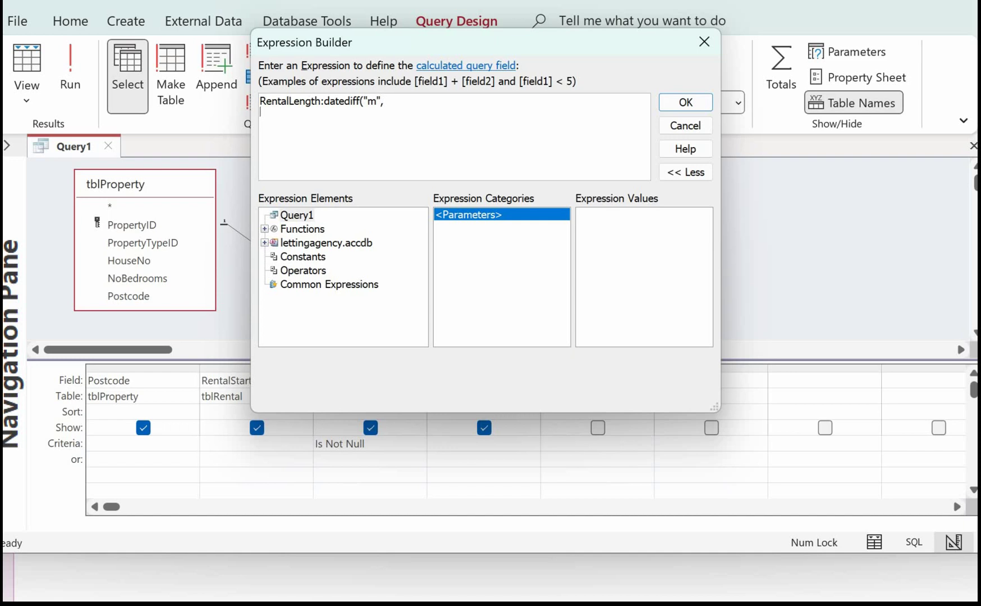
{"action": "type", "text": "RentalStartDate,RentalEndDate"}
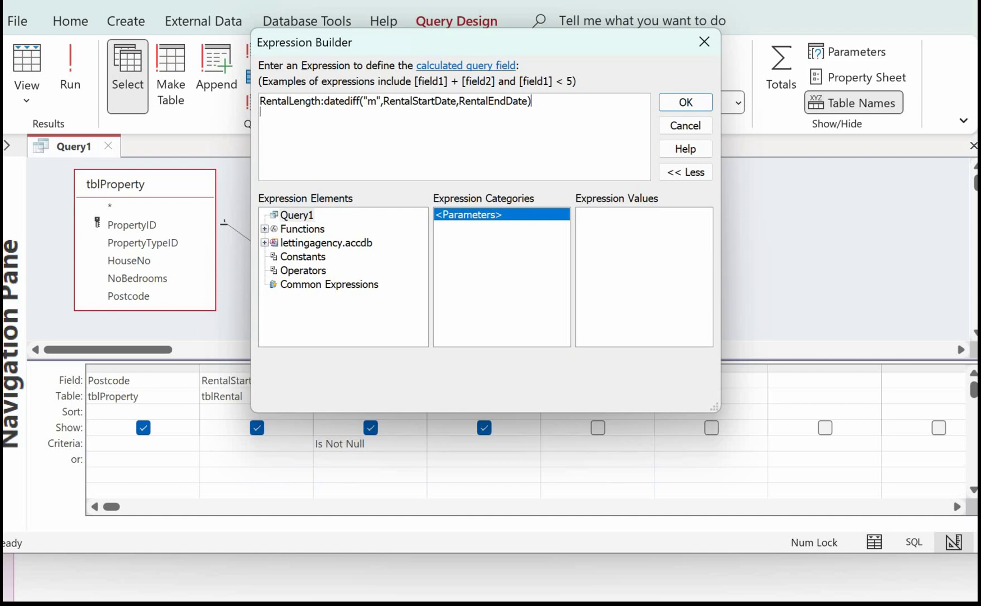
{"action": "type", "text": "/12"}
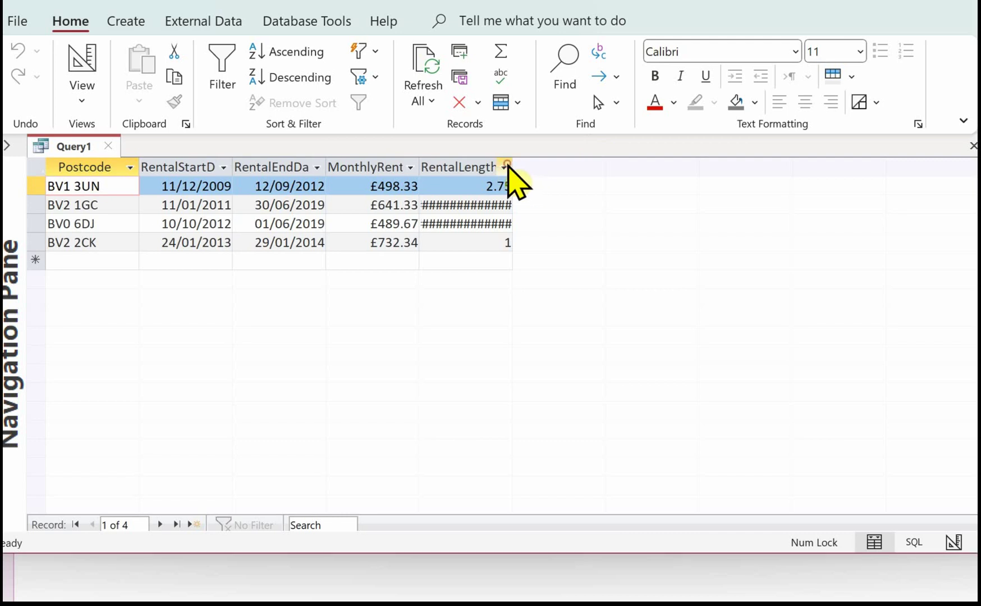
- Widen the RentalLength datasheet column to reveal full fractional-year values like 8.4166
{"action": "left_click", "coordinate": [505, 166]}
{"action": "left_click", "coordinate": [429, 320]}
{"action": "left_click_drag", "start_coordinate": [512, 166], "coordinate": [612, 168]}
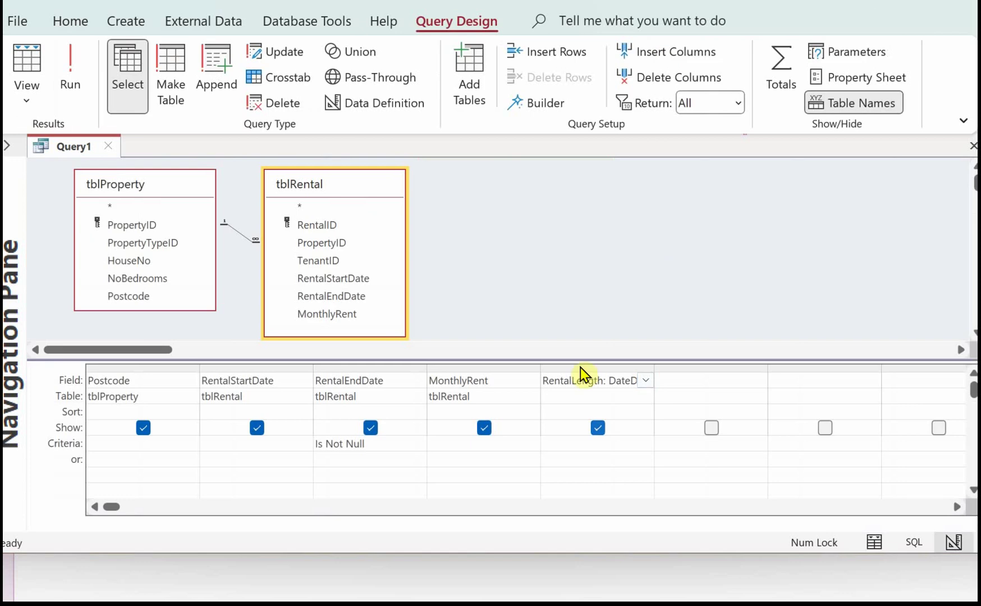
{"action": "right_click", "coordinate": [603, 386]}
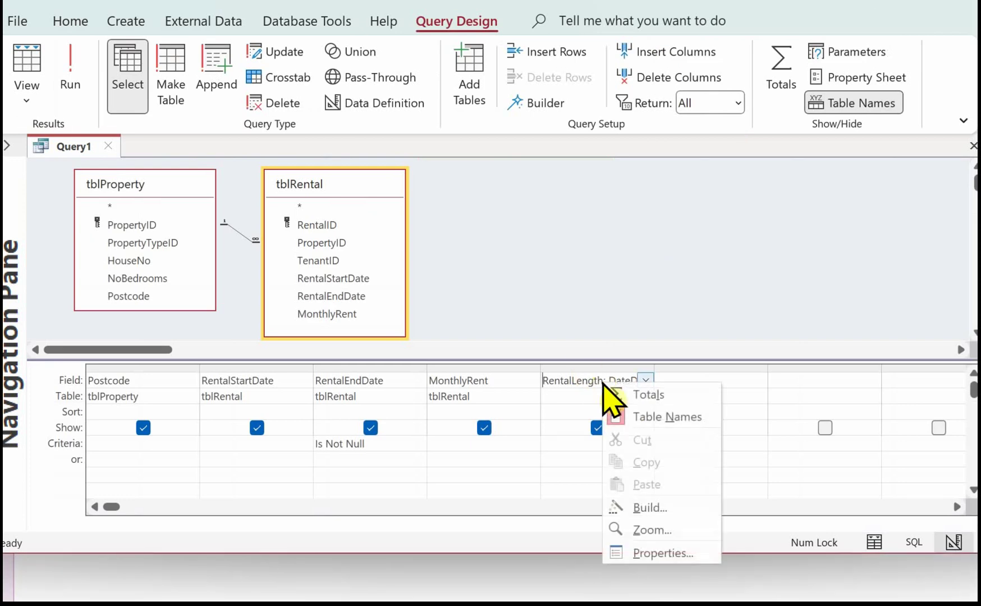
- Wrap the RentalLength expression in Int() so it reads Int(DateDiff("m",[RentalStartDate],[RentalEndDate])/12)
{"action": "left_click", "coordinate": [648, 506]}
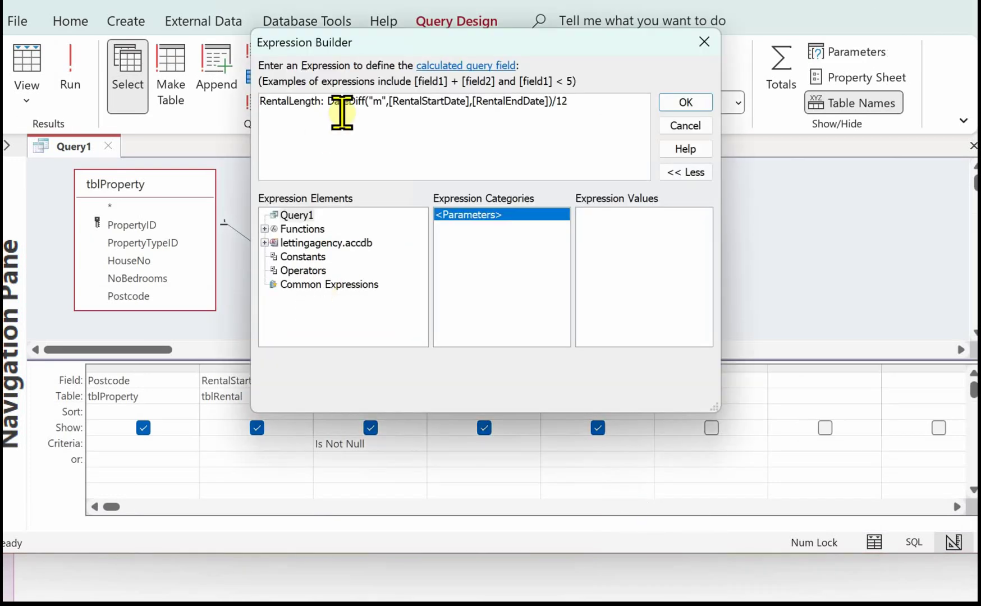
{"action": "left_click", "coordinate": [328, 102]}
{"action": "type", "text": "Int("}
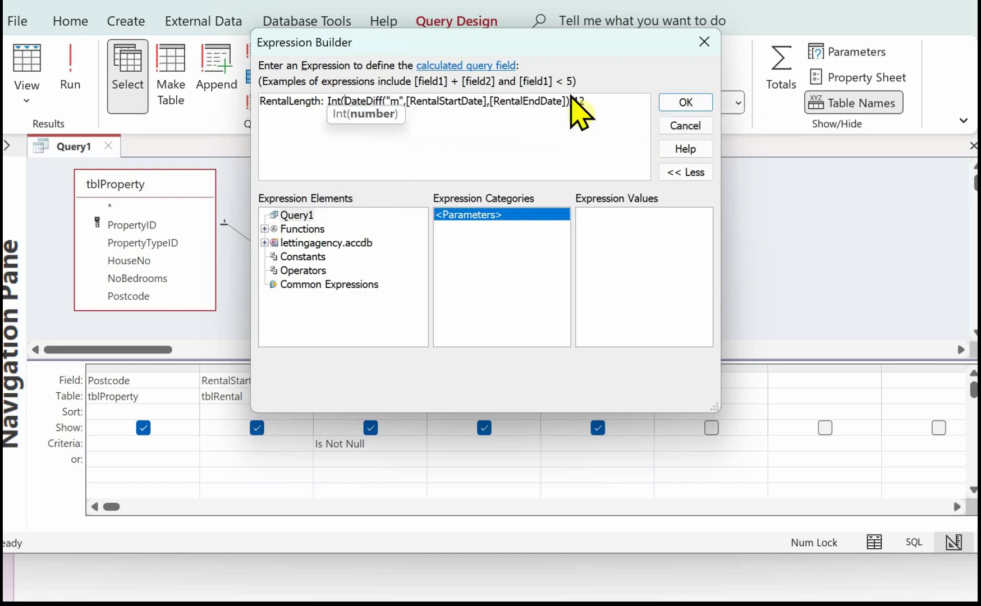
{"action": "left_click", "coordinate": [604, 102]}
{"action": "type", "text": ")"}
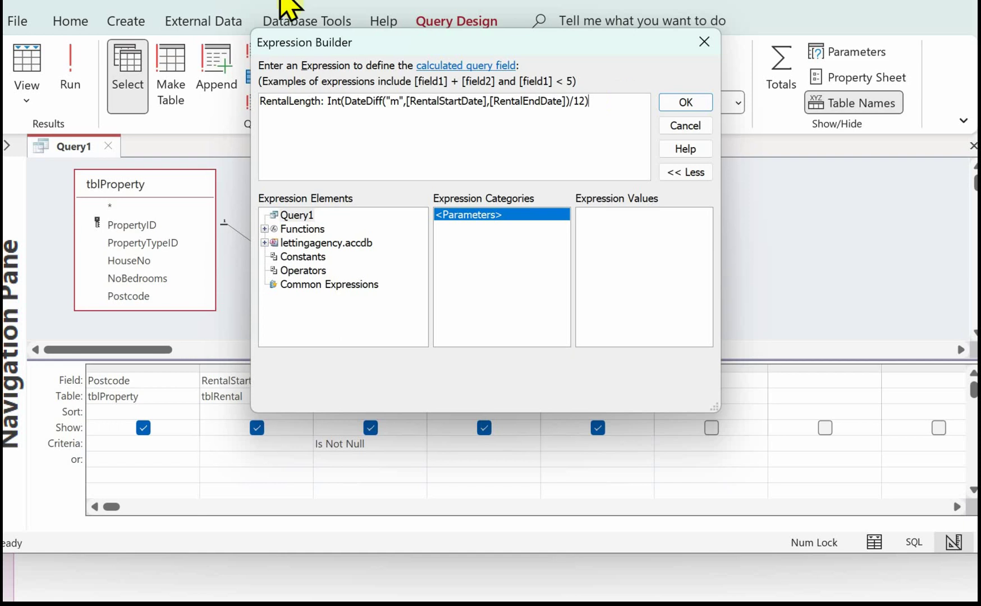
{"action": "left_click", "coordinate": [690, 101]}
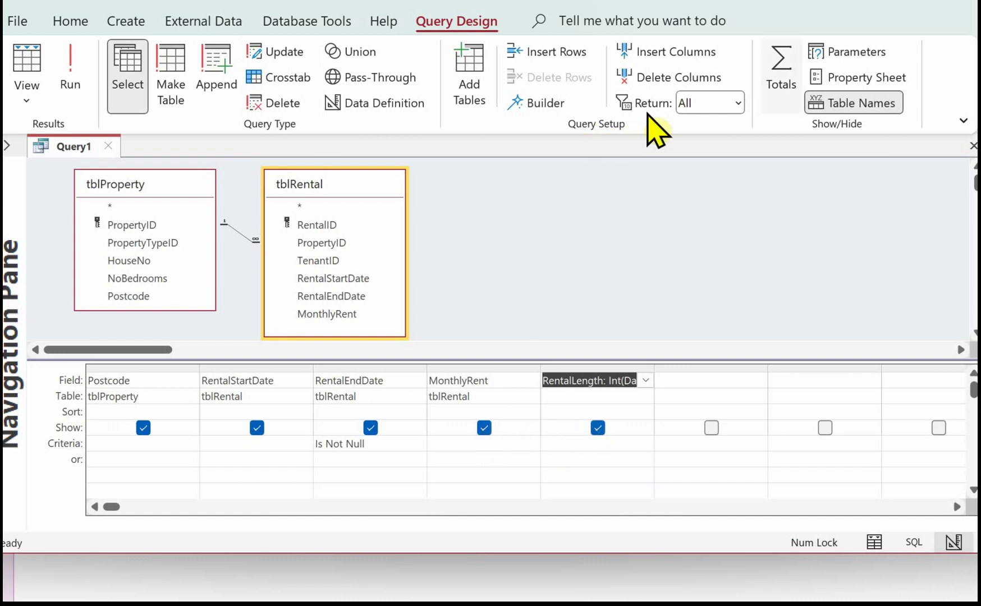
- Add a Total row to the query and set RentalLength's Total to Expression
{"action": "left_click", "coordinate": [780, 66]}
{"action": "left_click", "coordinate": [585, 415]}
{"action": "left_click", "coordinate": [645, 412]}
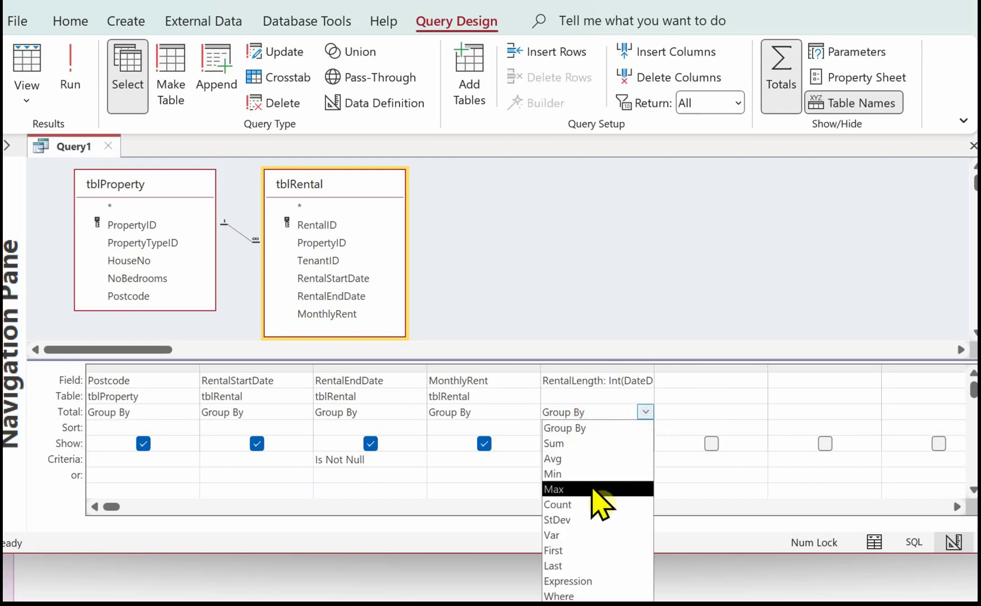
{"action": "left_click", "coordinate": [583, 581]}
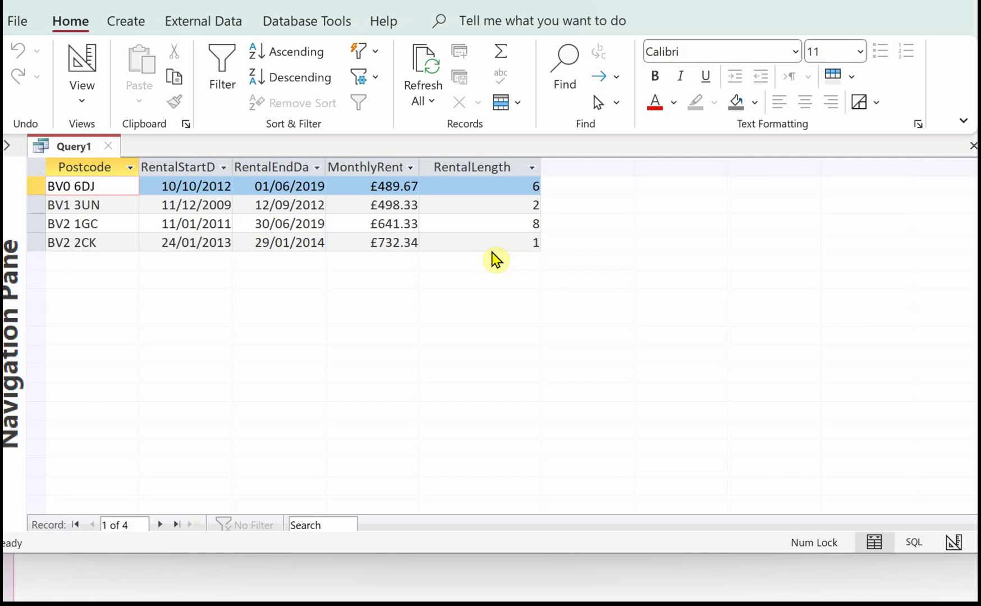
- Back in Design View, add a sixth field TotalIncome:MonthlyRent*12*RentalLength via the Expression Builder
{"action": "left_click", "coordinate": [954, 543]}
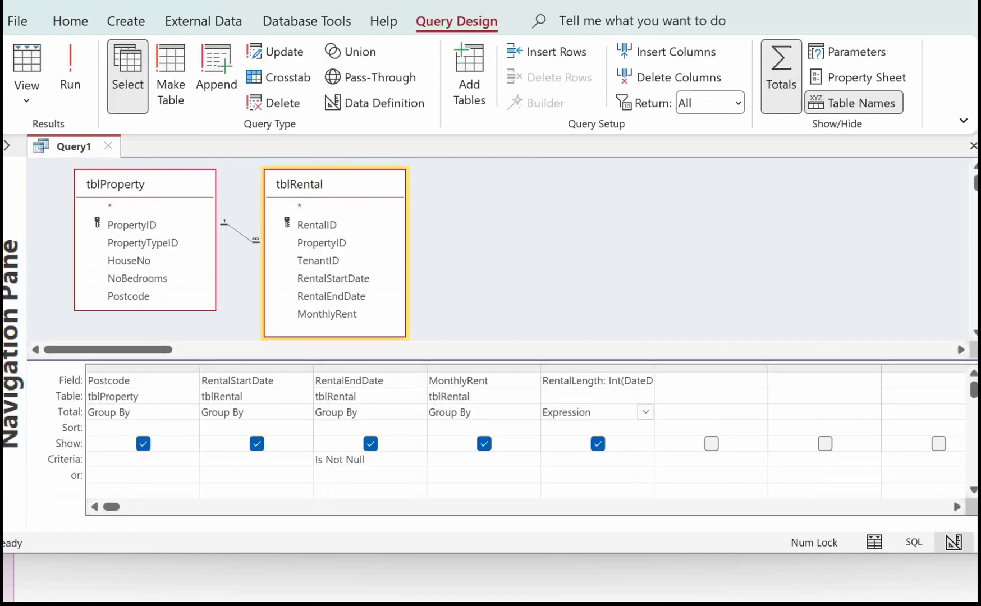
{"action": "right_click", "coordinate": [707, 381]}
{"action": "left_click", "coordinate": [758, 507]}
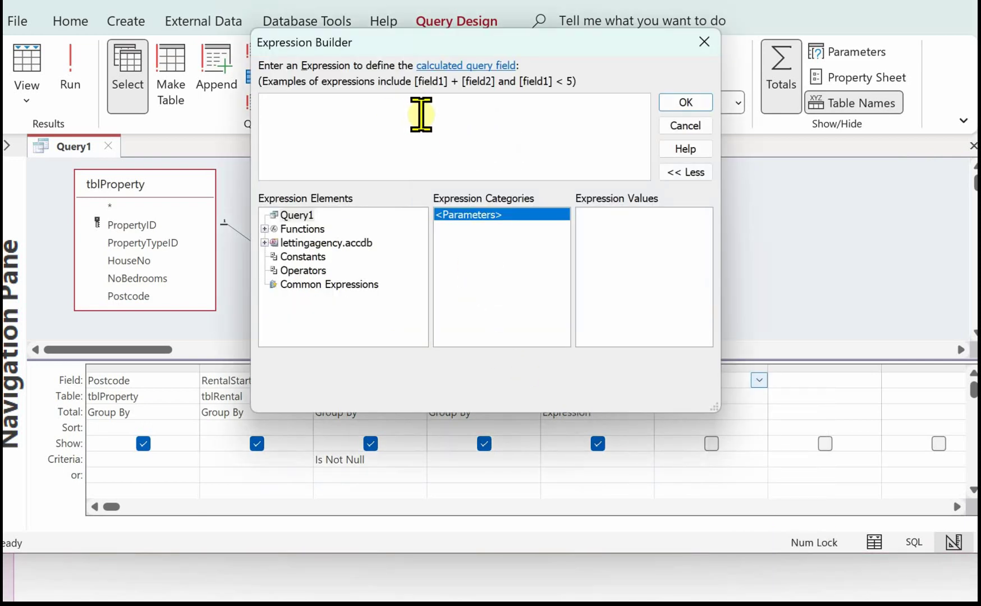
{"action": "type", "text": "TotalIncome"}
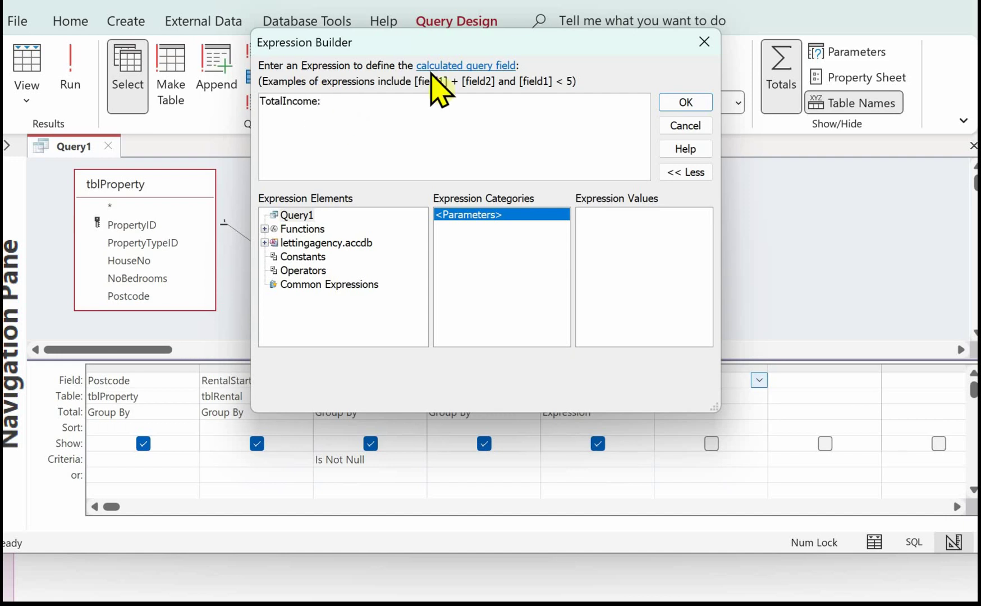
{"action": "type", "text": ":MonthlyRen"}
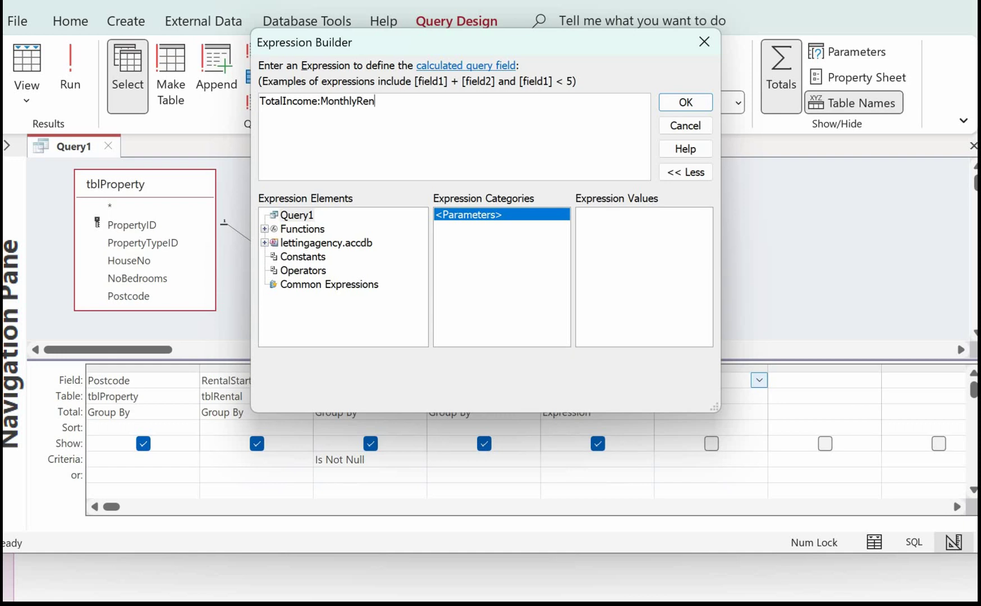
{"action": "type", "text": "t*12*RentalLength"}
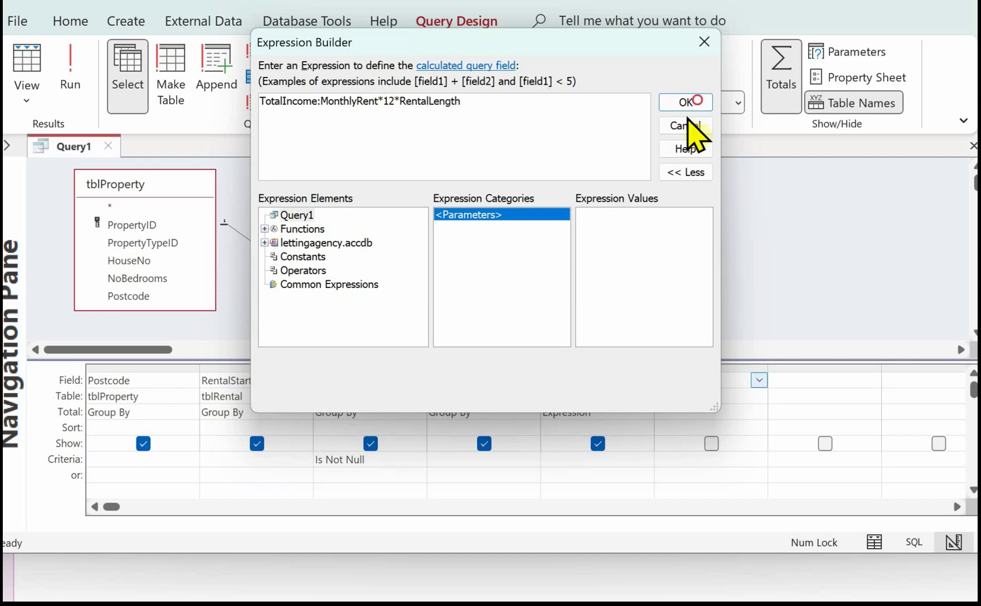
{"action": "left_click", "coordinate": [686, 102]}
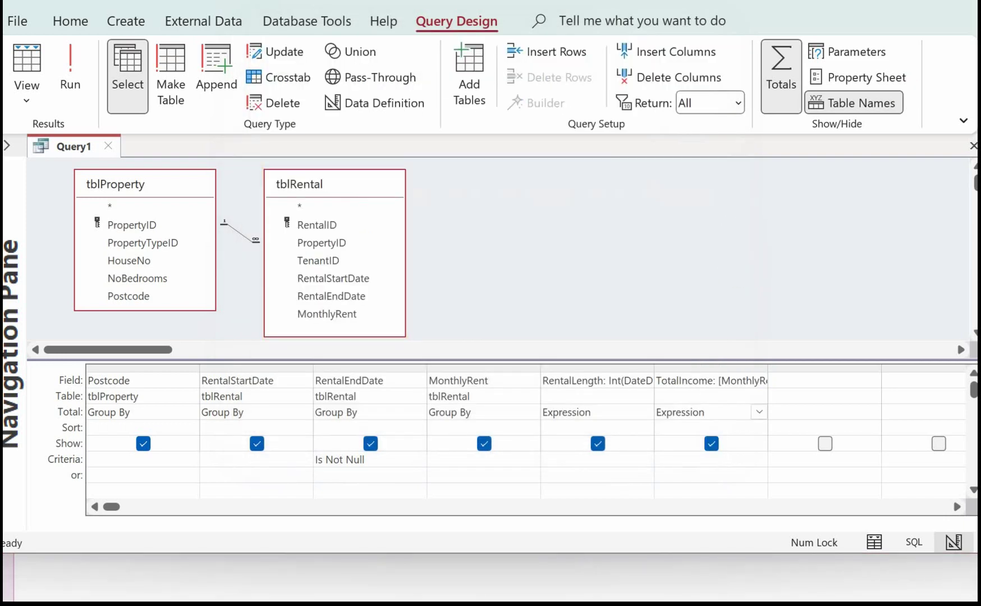
- Keep TotalIncome's Total as Expression and run the query, showing incomes like 35256.24
{"action": "left_click", "coordinate": [759, 414]}
{"action": "left_click", "coordinate": [683, 581]}
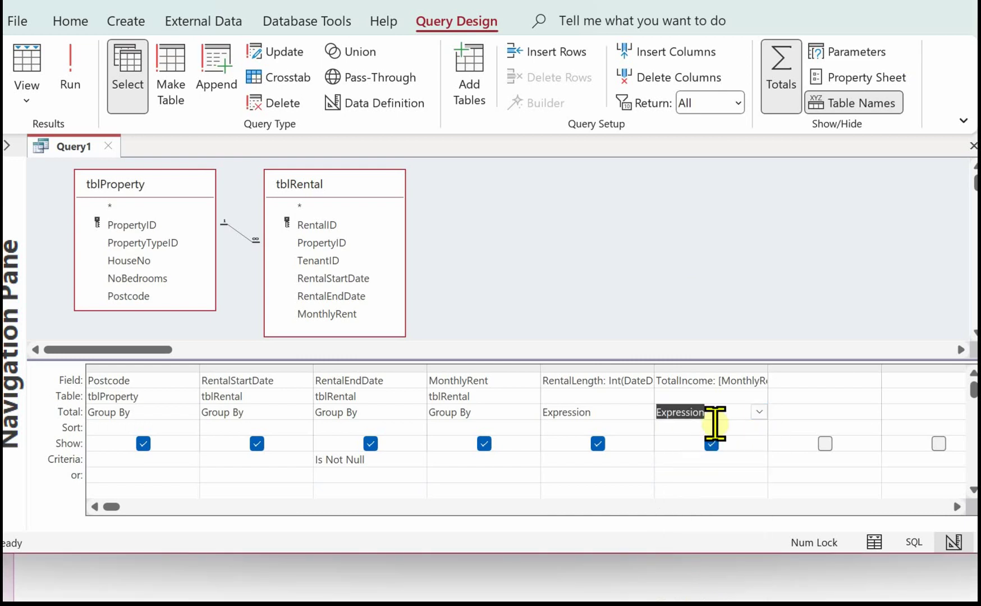
{"action": "left_click", "coordinate": [71, 70]}
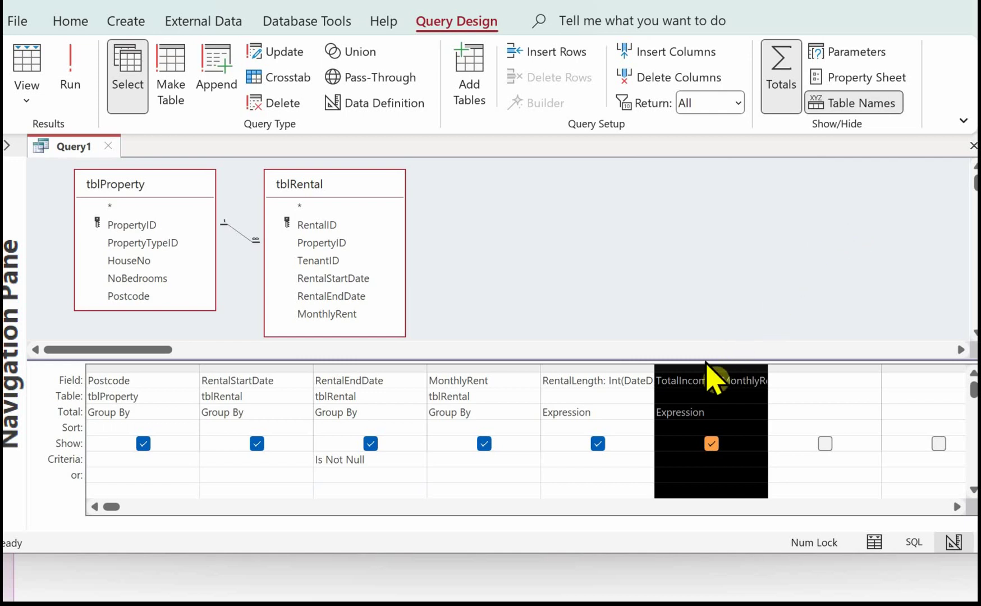
- Set the TotalIncome field's Format property to Currency in the Property Sheet
{"action": "left_click", "coordinate": [825, 77]}
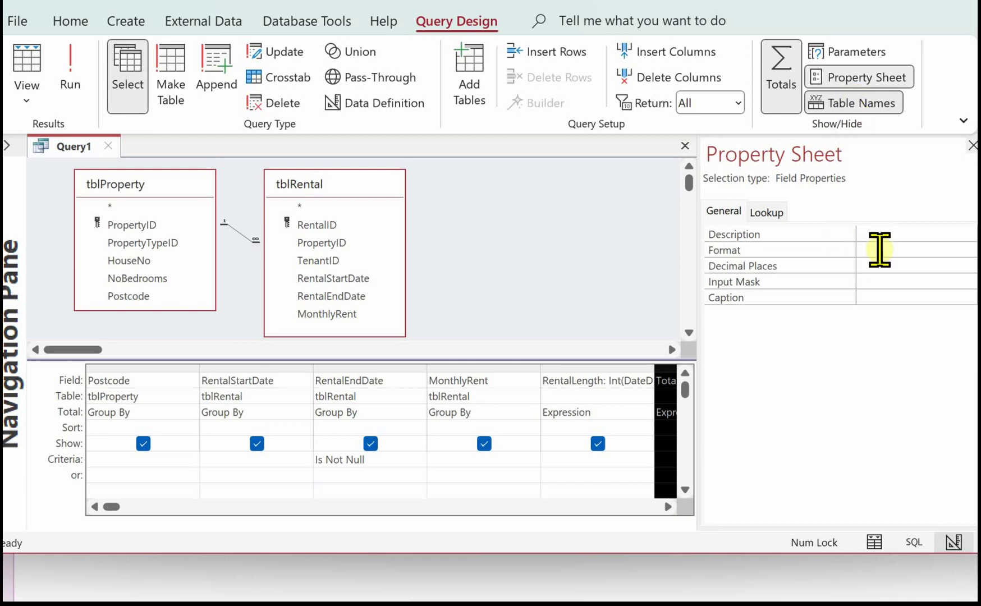
{"action": "left_click", "coordinate": [879, 248]}
{"action": "left_click", "coordinate": [968, 249]}
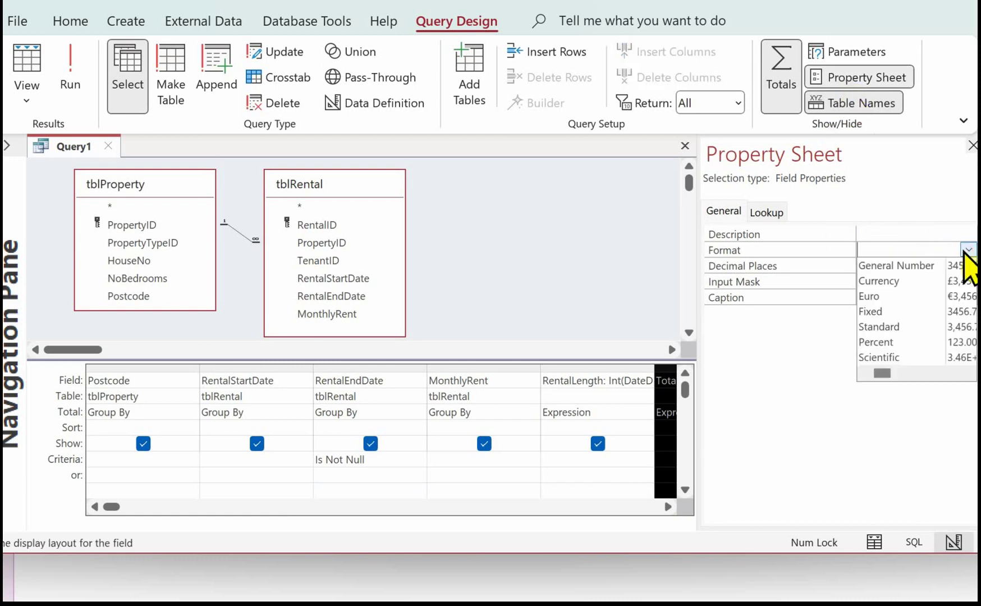
{"action": "left_click", "coordinate": [882, 281]}
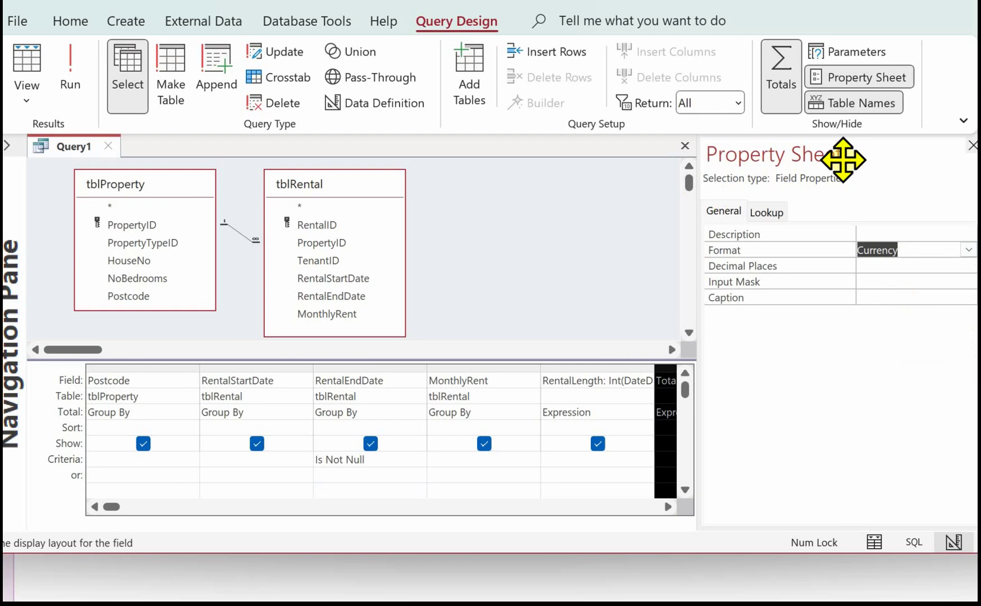
- Hide RentalStartDate, RentalEndDate and MonthlyRent, then run the query to show currency incomes like £35,256.24
{"action": "left_click", "coordinate": [973, 145]}
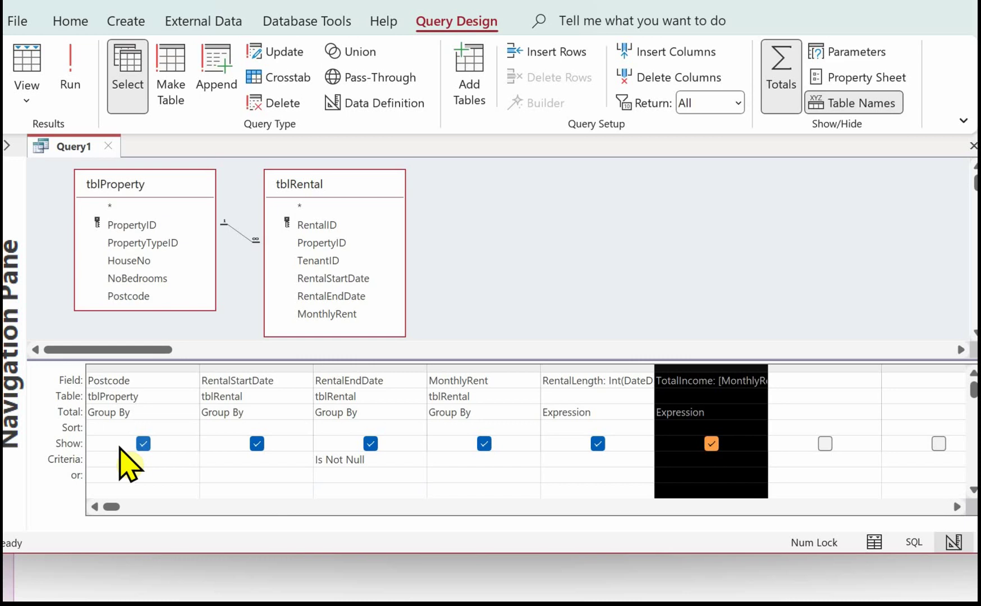
{"action": "left_click", "coordinate": [257, 444]}
{"action": "left_click", "coordinate": [371, 444]}
{"action": "left_click", "coordinate": [484, 444]}
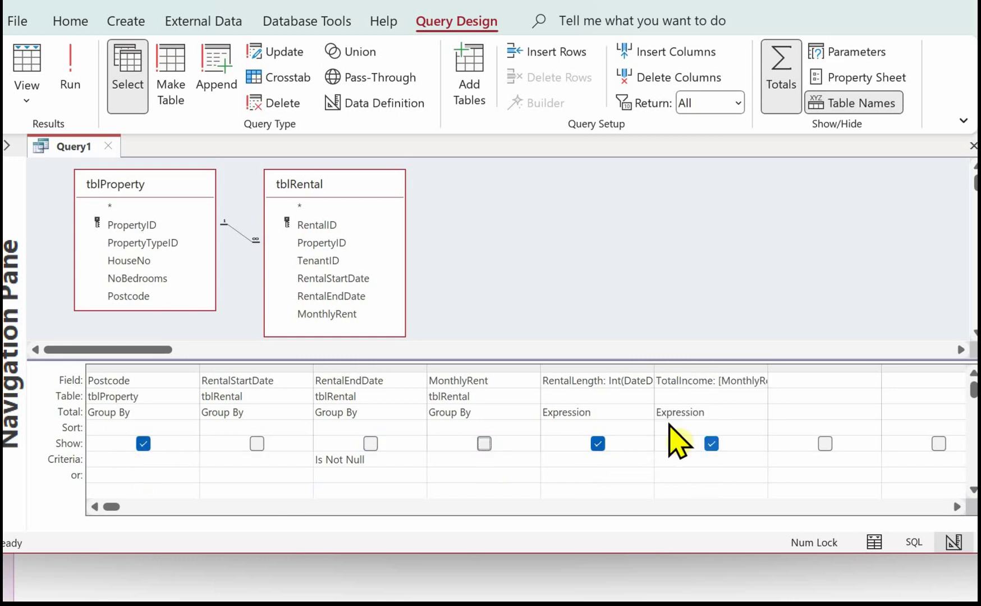
{"action": "left_click", "coordinate": [24, 59]}
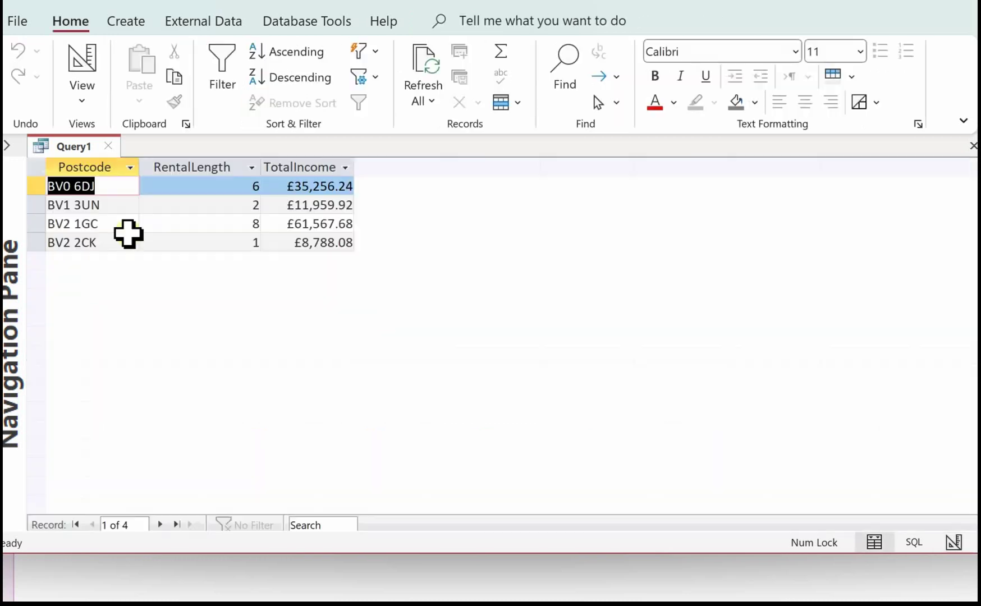